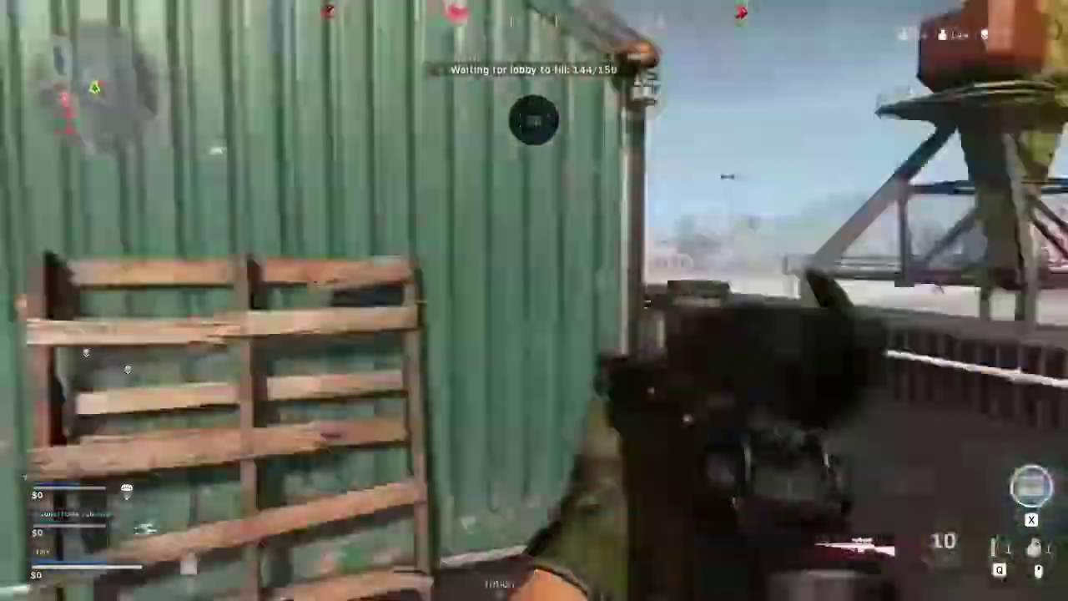
{"action": "key", "text": "1"}
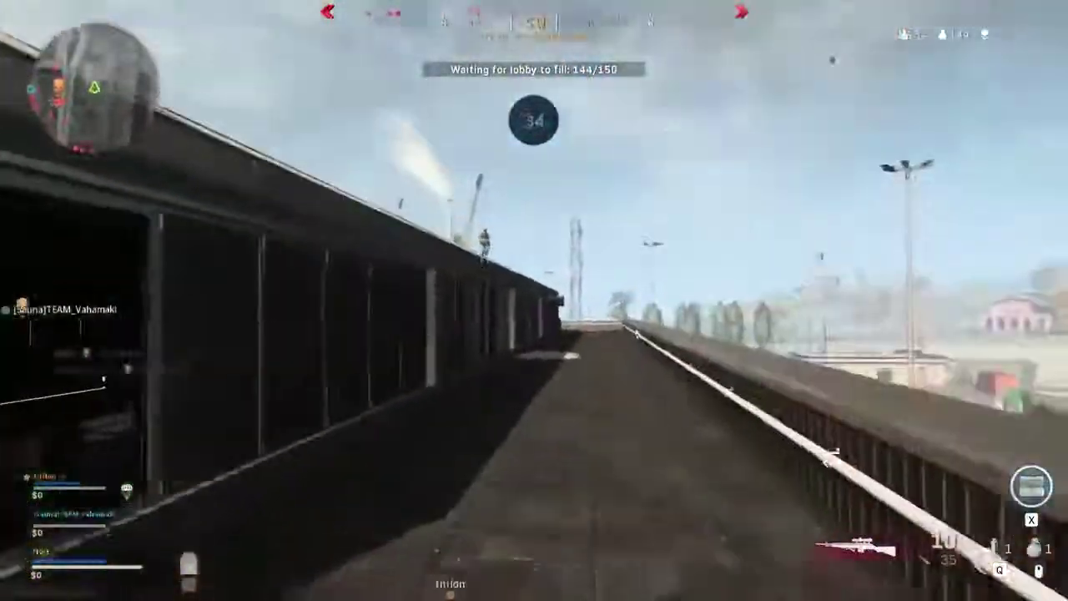
{"action": "right_click", "coordinate": [534, 300]}
{"action": "left_click", "coordinate": [534, 300]}
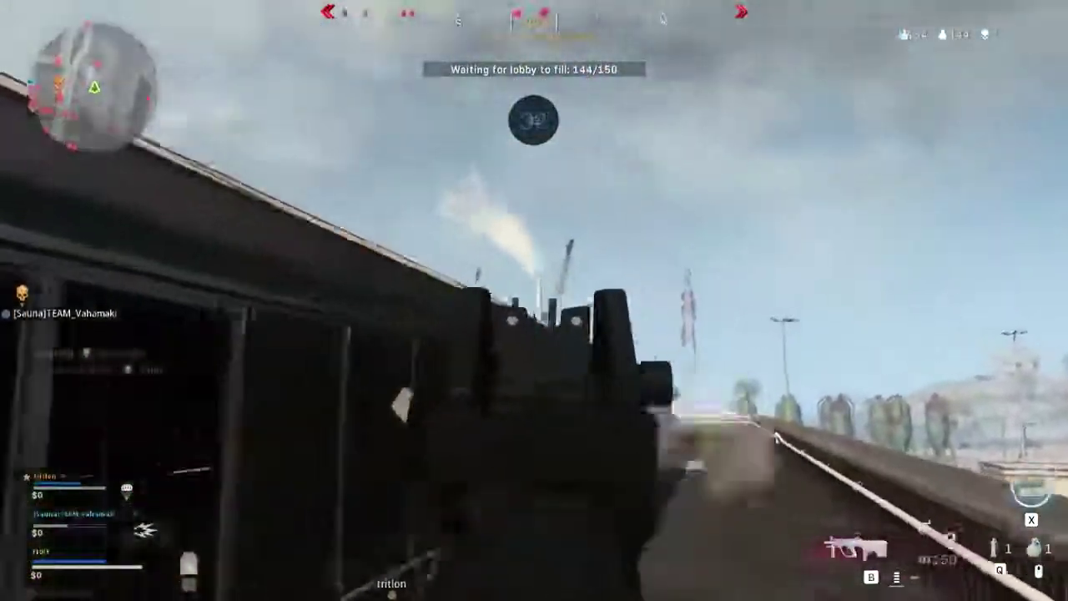
{"action": "key", "text": "r"}
{"action": "key", "text": "s"}
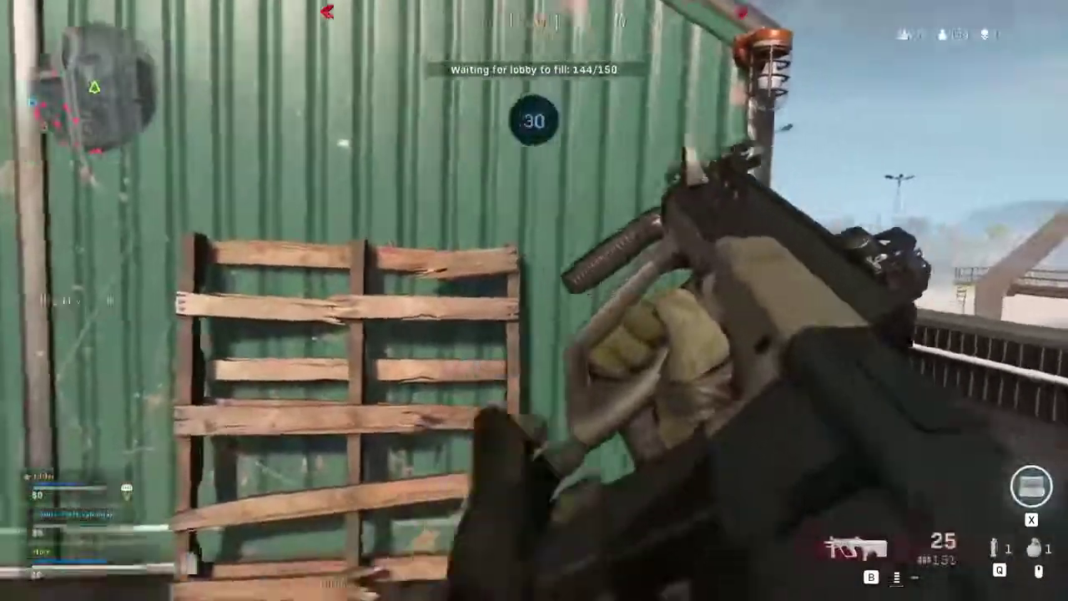
{"action": "key", "text": "w"}
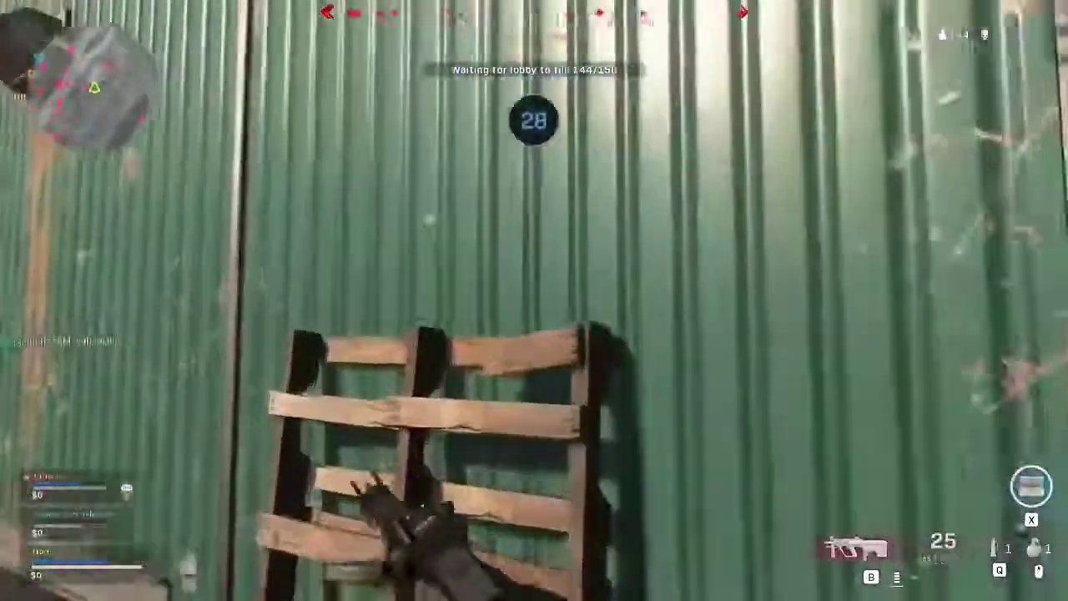
{"action": "key", "text": "w"}
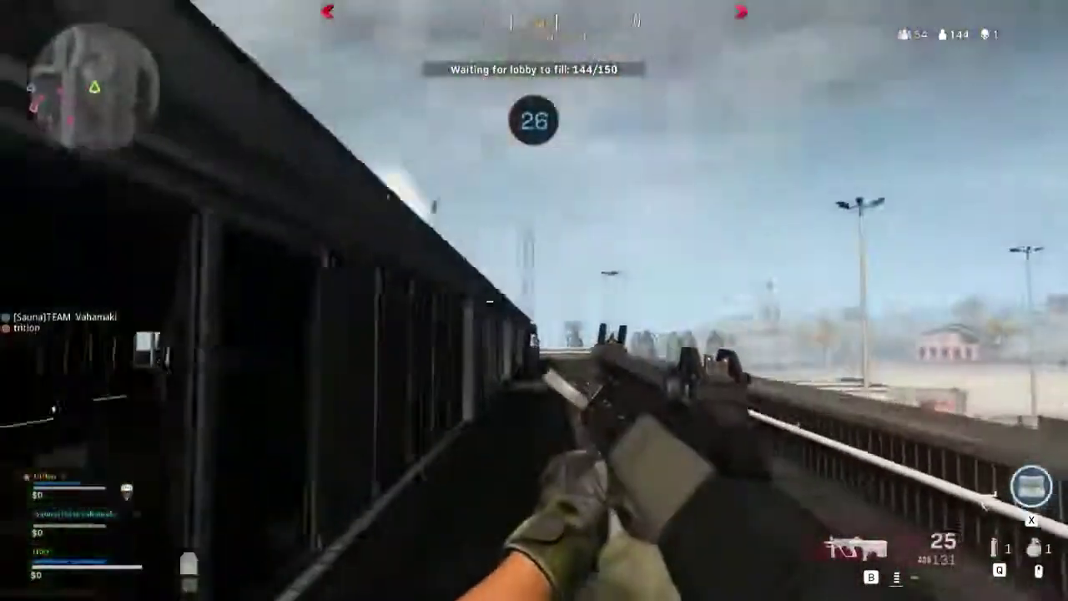
{"action": "key", "text": "shift"}
{"action": "key", "text": "w"}
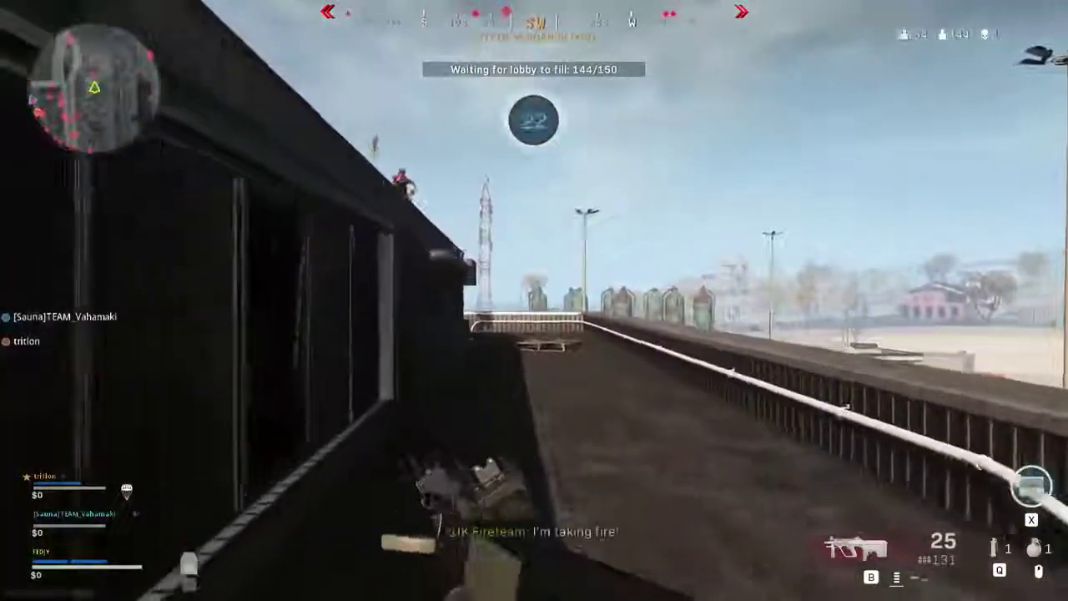
{"action": "right_click", "coordinate": [534, 300]}
{"action": "left_click", "coordinate": [534, 300]}
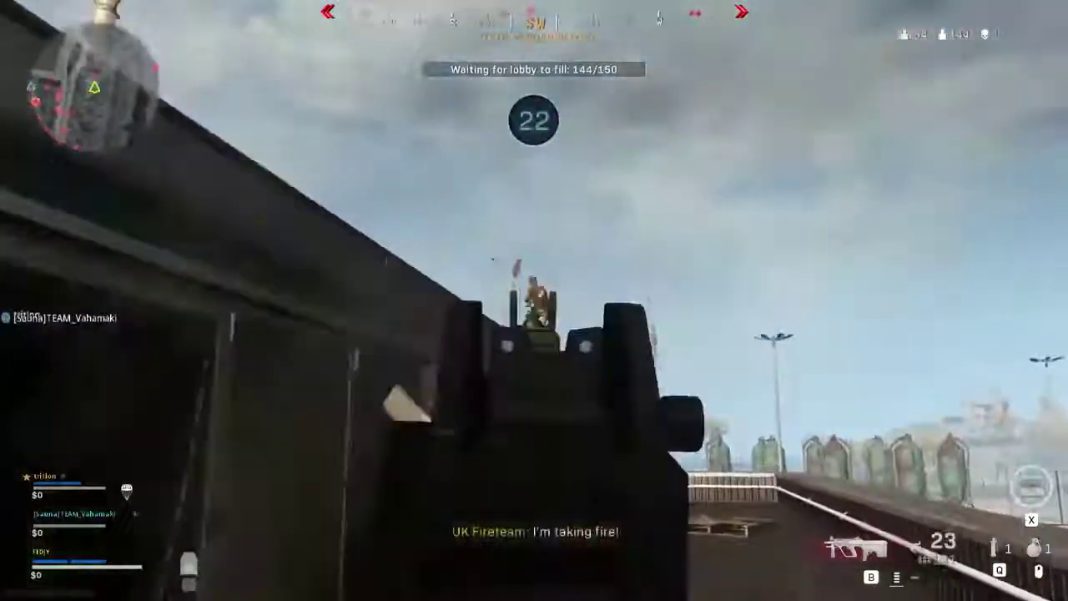
{"action": "key", "text": "r"}
{"action": "key", "text": "w"}
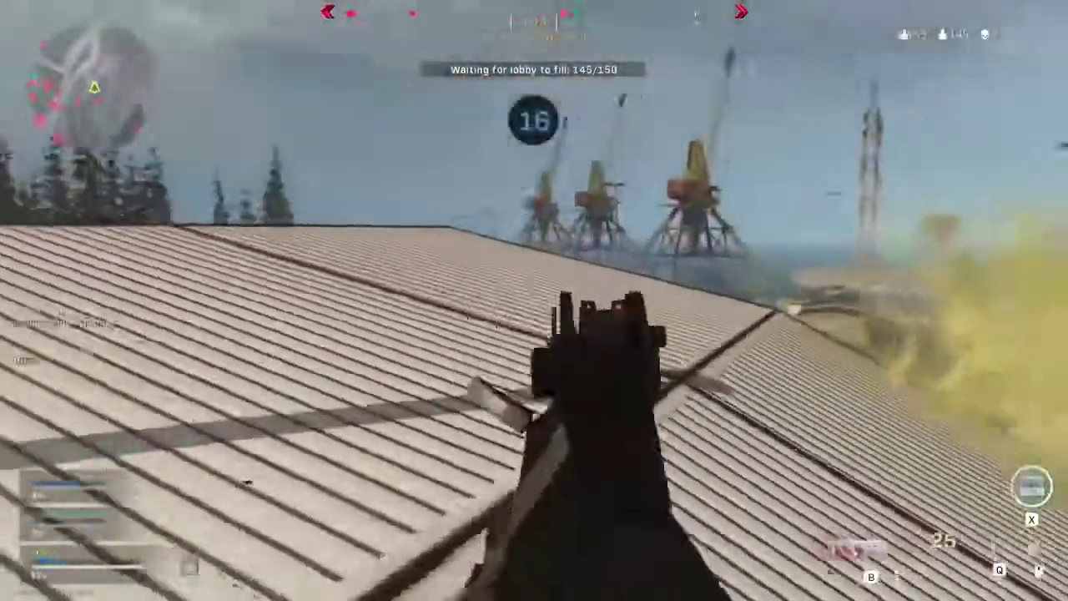
{"action": "key", "text": "w"}
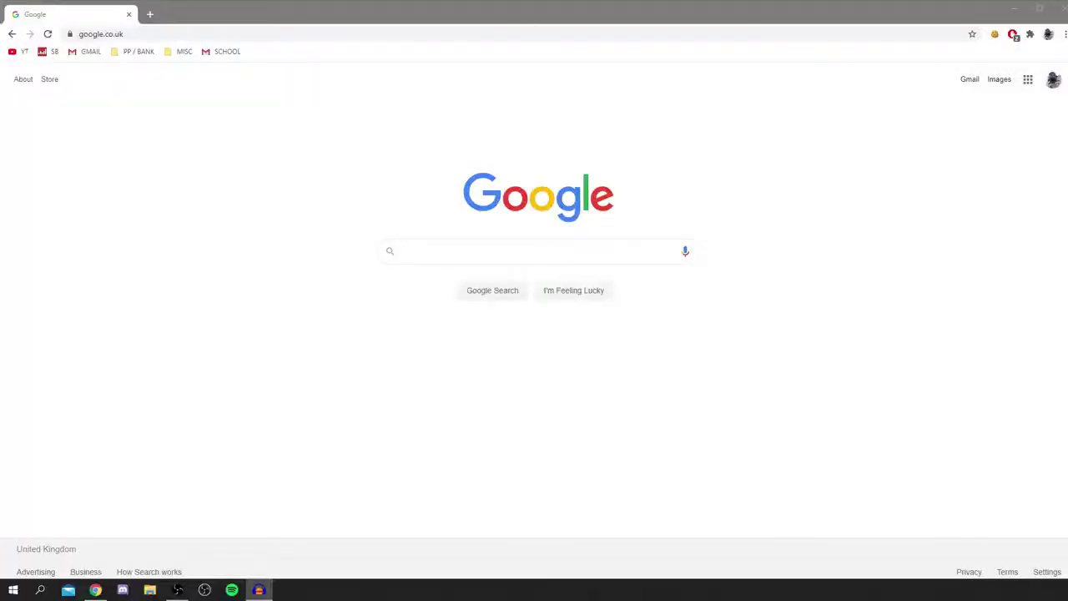
Search Google for "blizzard" and open the Blizzard Entertainment website from the results
{"action": "left_click", "coordinate": [227, 349]}
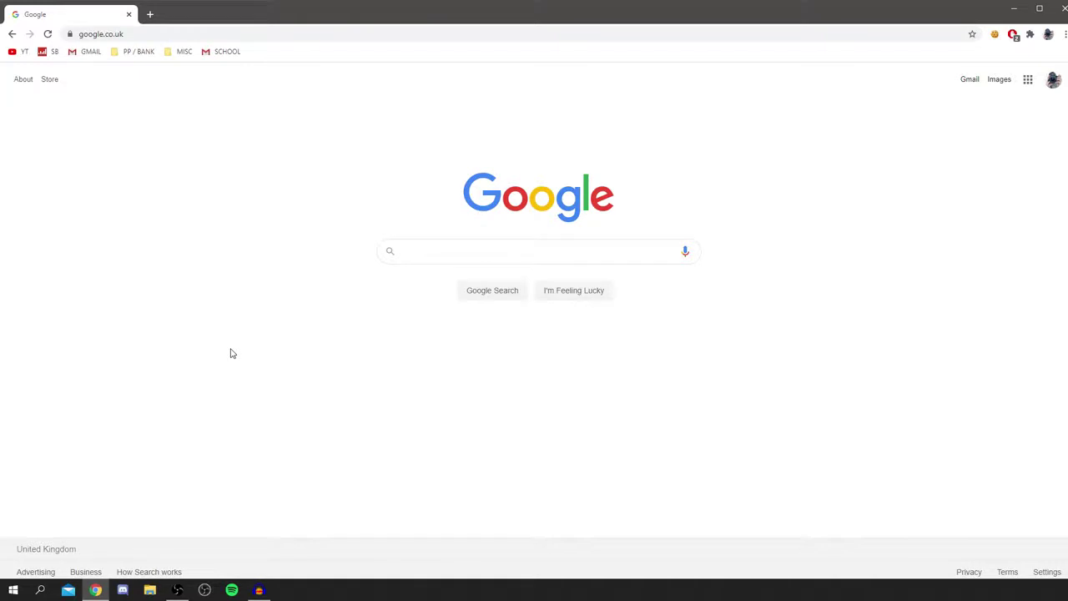
{"action": "left_click", "coordinate": [482, 244]}
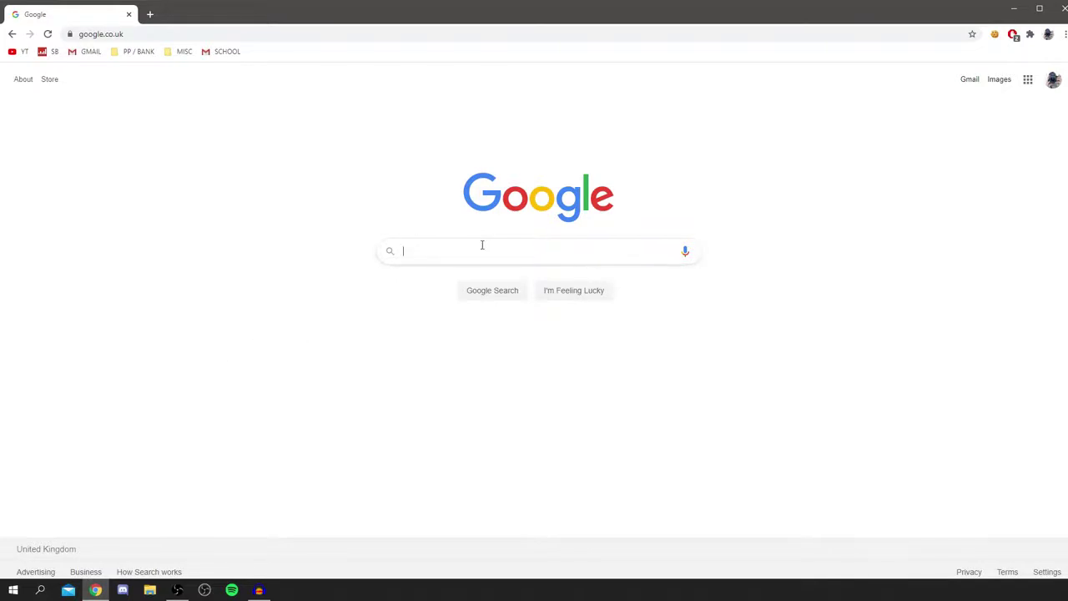
{"action": "type", "text": "blizzard"}
{"action": "key", "text": "Return"}
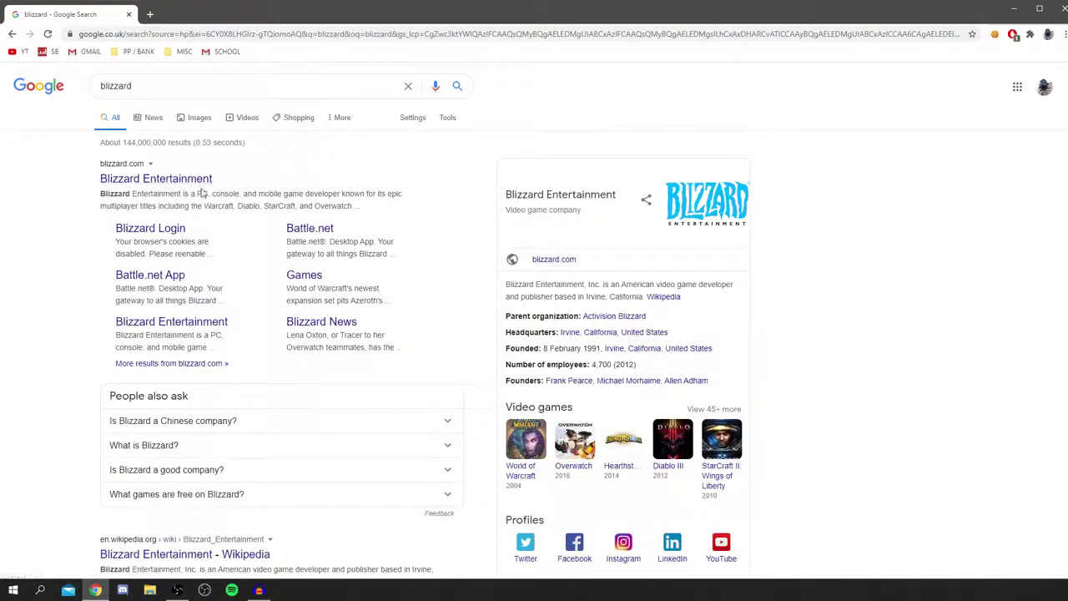
{"action": "left_click", "coordinate": [171, 181]}
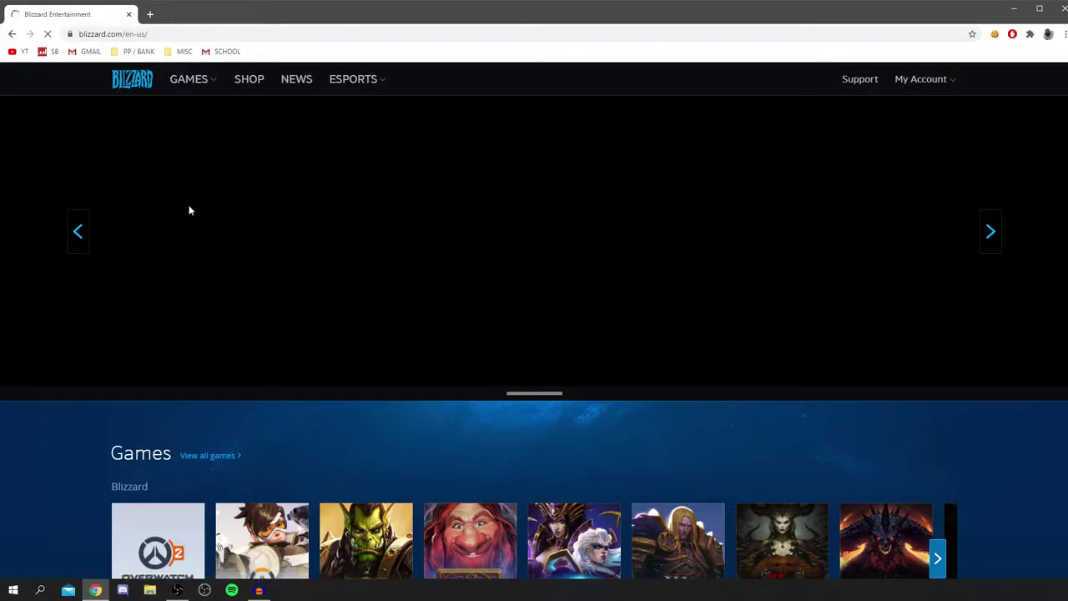
Open the Battle.net desktop app page from the Blizzard site's games overview
{"action": "scroll", "coordinate": [250, 214], "scroll_direction": "down", "scroll_amount": 2}
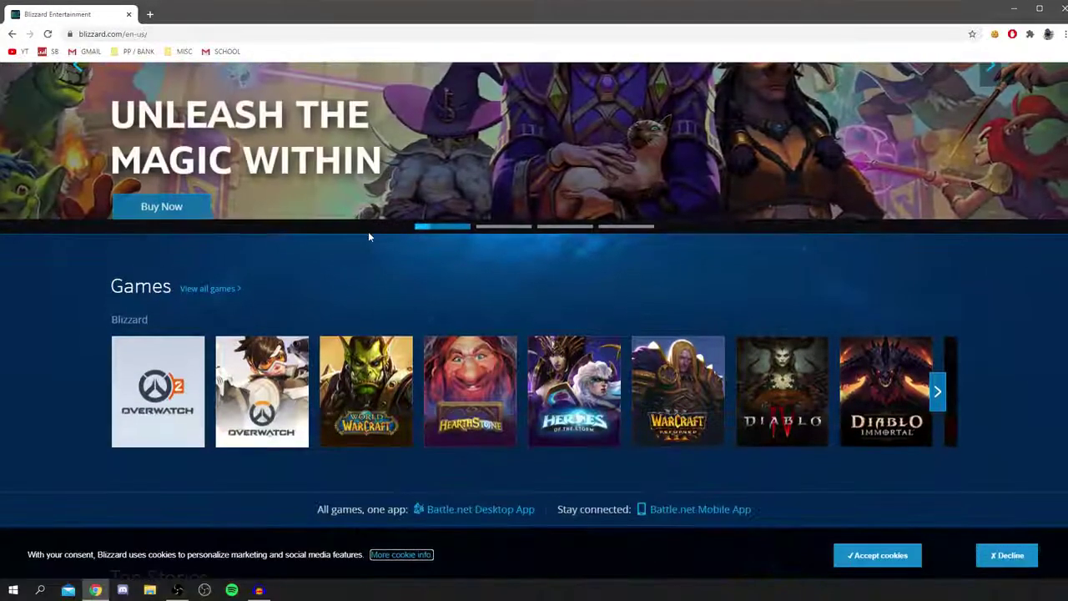
{"action": "scroll", "coordinate": [411, 230], "scroll_direction": "down", "scroll_amount": 1}
{"action": "scroll", "coordinate": [411, 231], "scroll_direction": "down", "scroll_amount": 3}
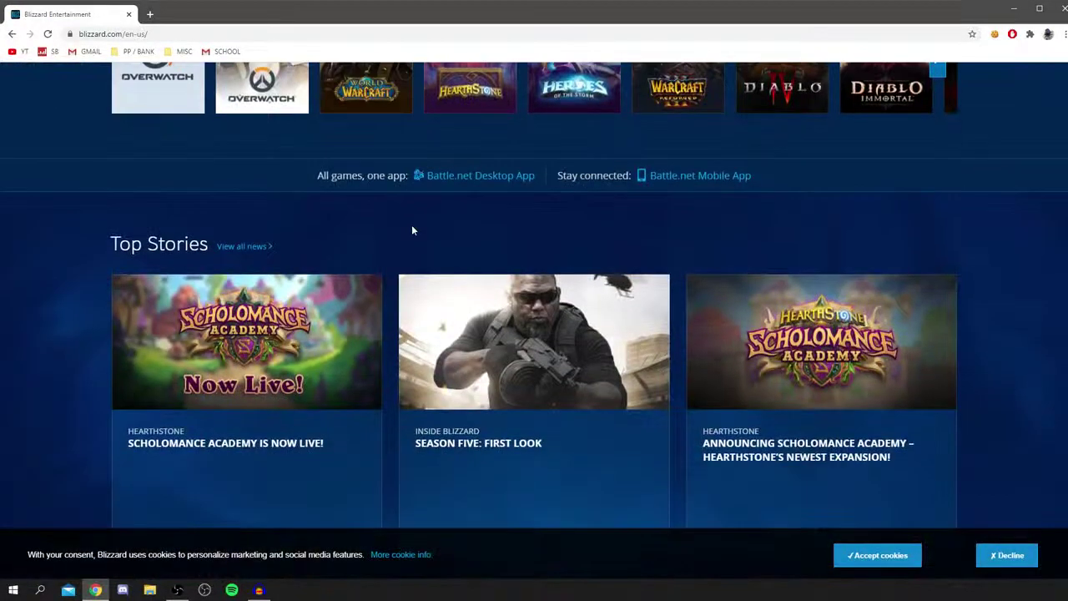
{"action": "scroll", "coordinate": [411, 230], "scroll_direction": "down", "scroll_amount": 6}
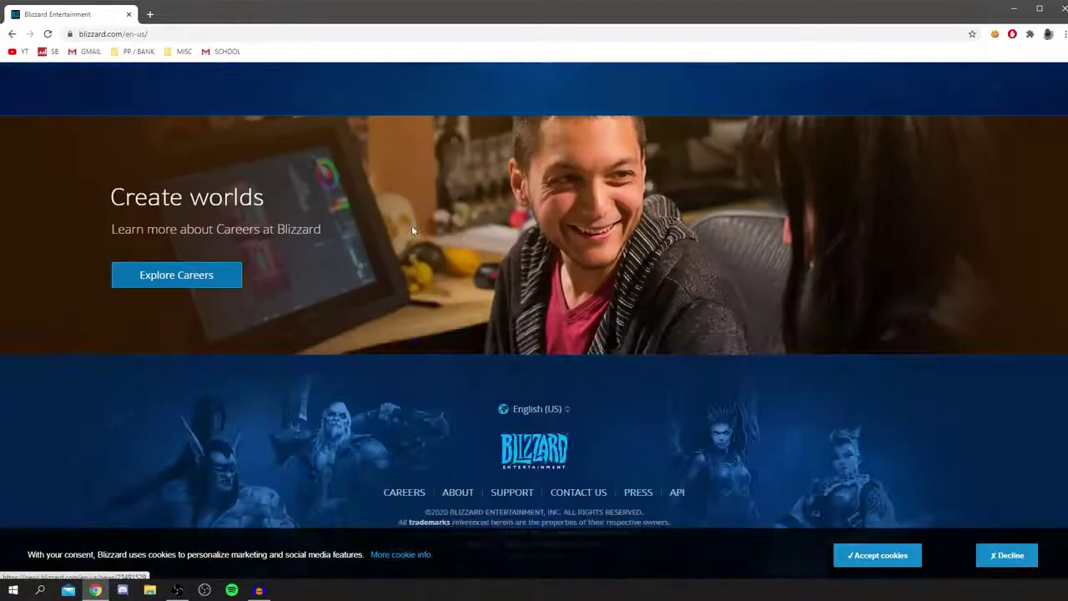
{"action": "scroll", "coordinate": [412, 230], "scroll_direction": "up", "scroll_amount": 15}
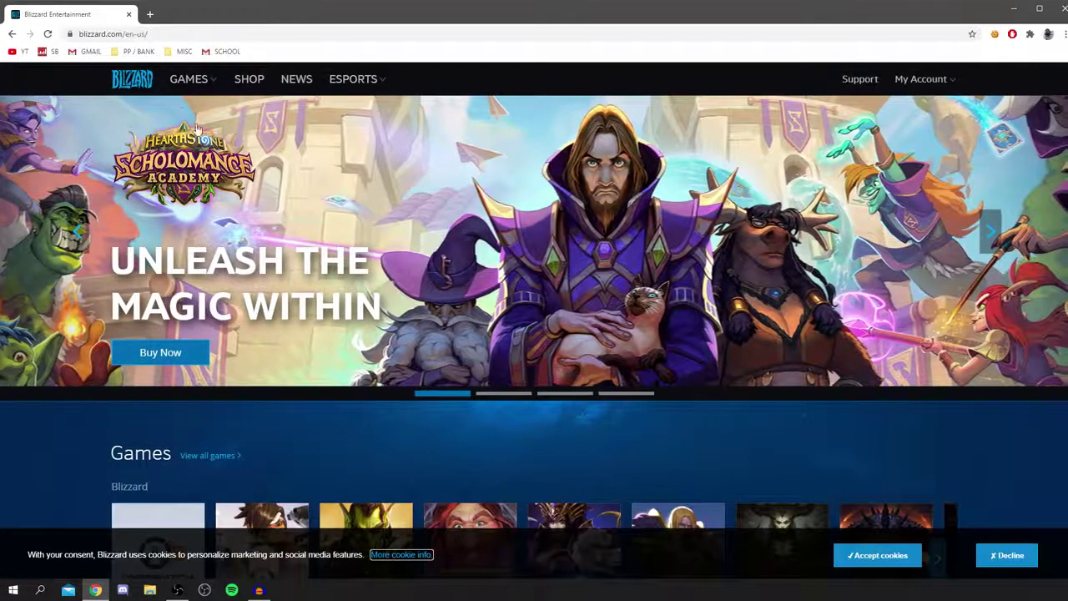
{"action": "left_click", "coordinate": [191, 78]}
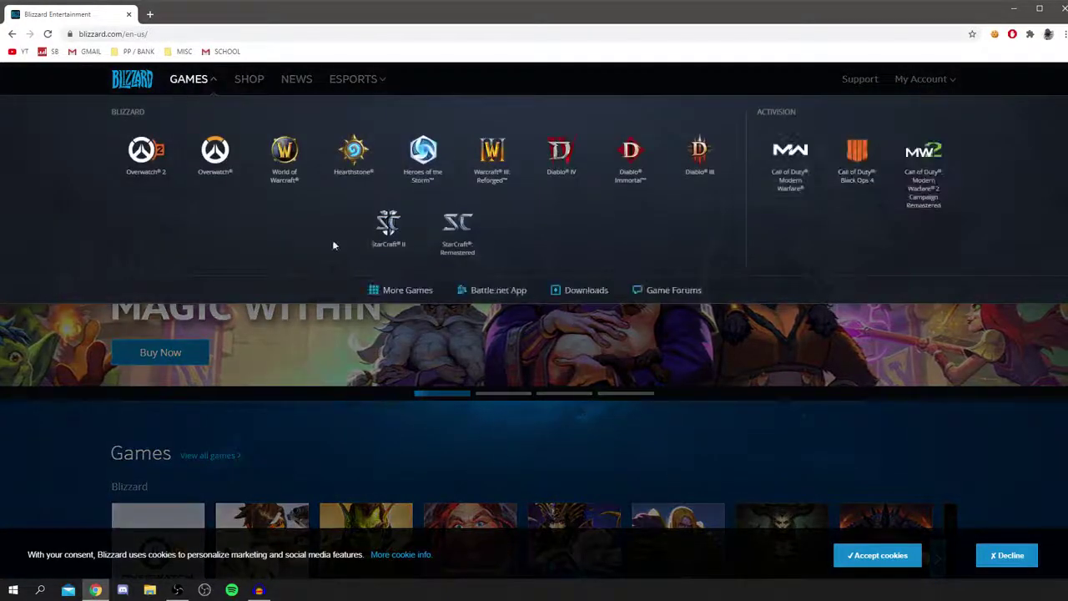
{"action": "left_click", "coordinate": [484, 291]}
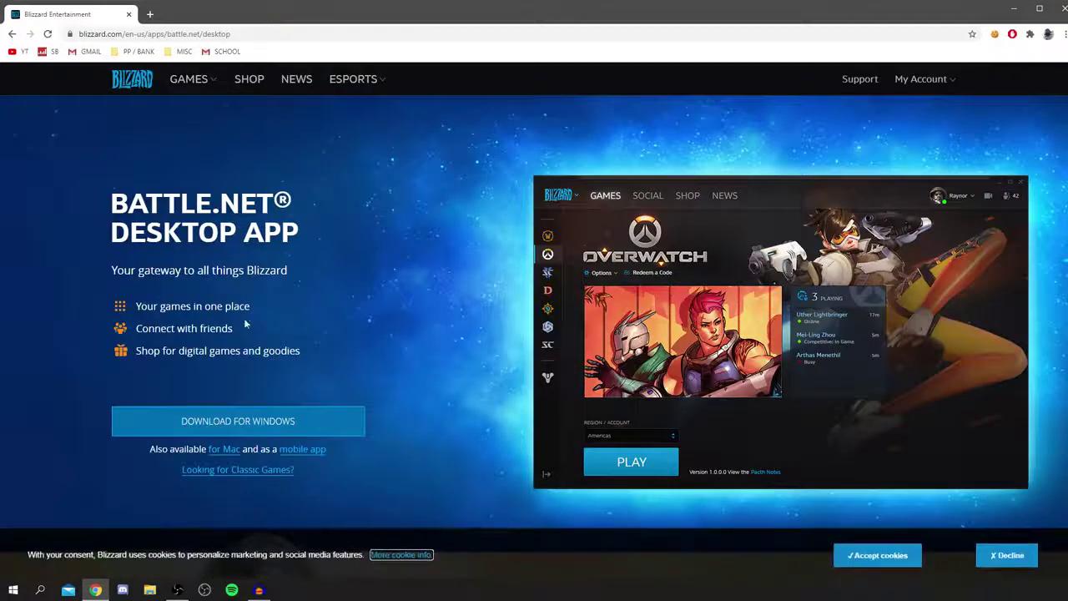
Download the Battle.net desktop app for Windows and run Battle.net-Setup.exe
{"action": "scroll", "coordinate": [196, 282], "scroll_direction": "down", "scroll_amount": 1}
{"action": "scroll", "coordinate": [200, 283], "scroll_direction": "up", "scroll_amount": 1}
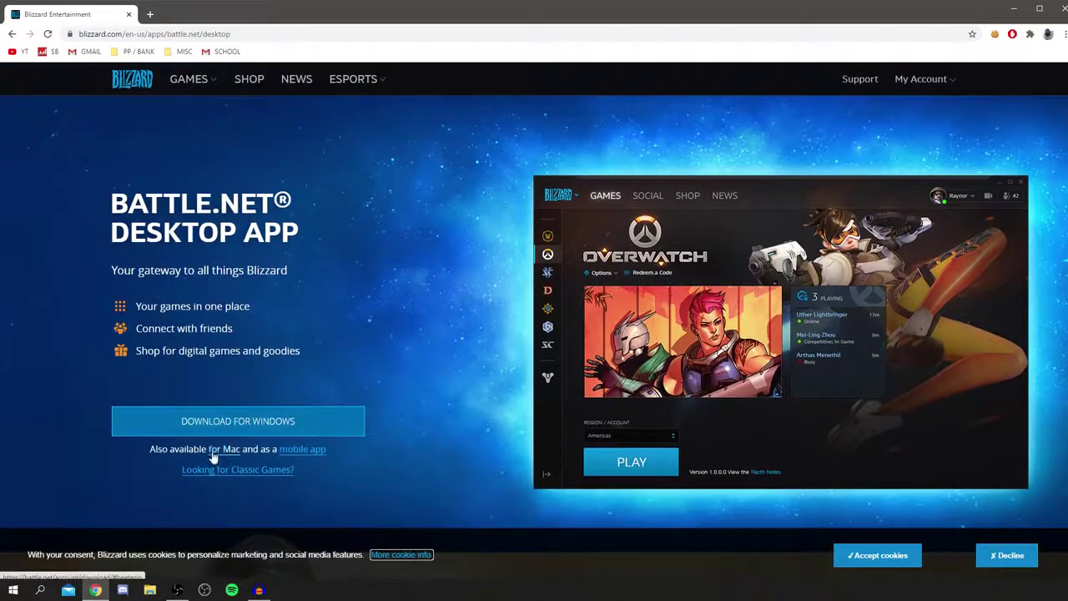
{"action": "scroll", "coordinate": [213, 450], "scroll_direction": "down", "scroll_amount": 4}
{"action": "scroll", "coordinate": [314, 428], "scroll_direction": "up", "scroll_amount": 3}
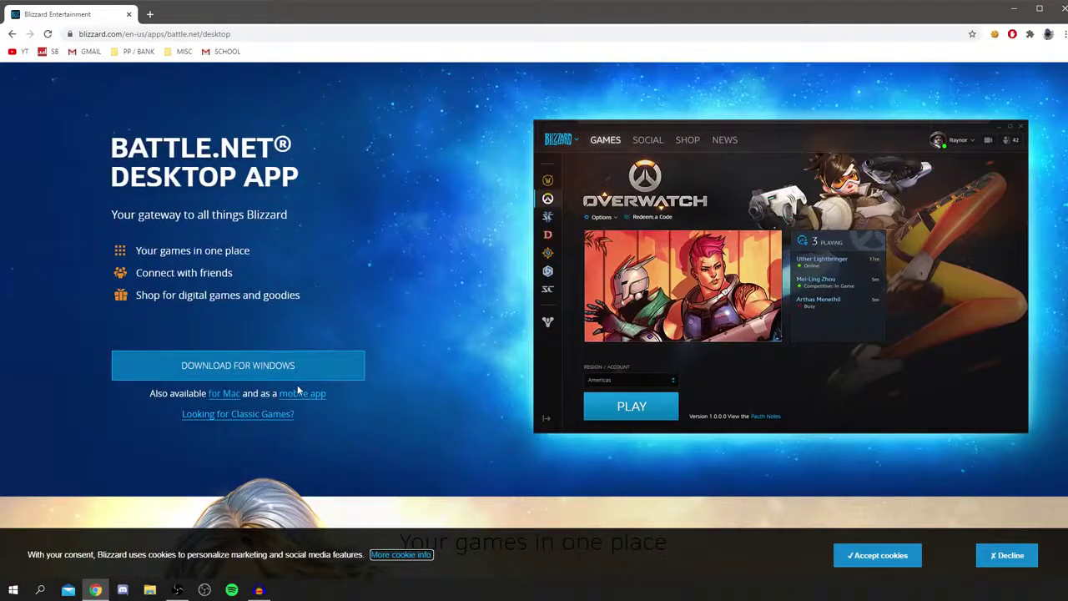
{"action": "left_click", "coordinate": [190, 375]}
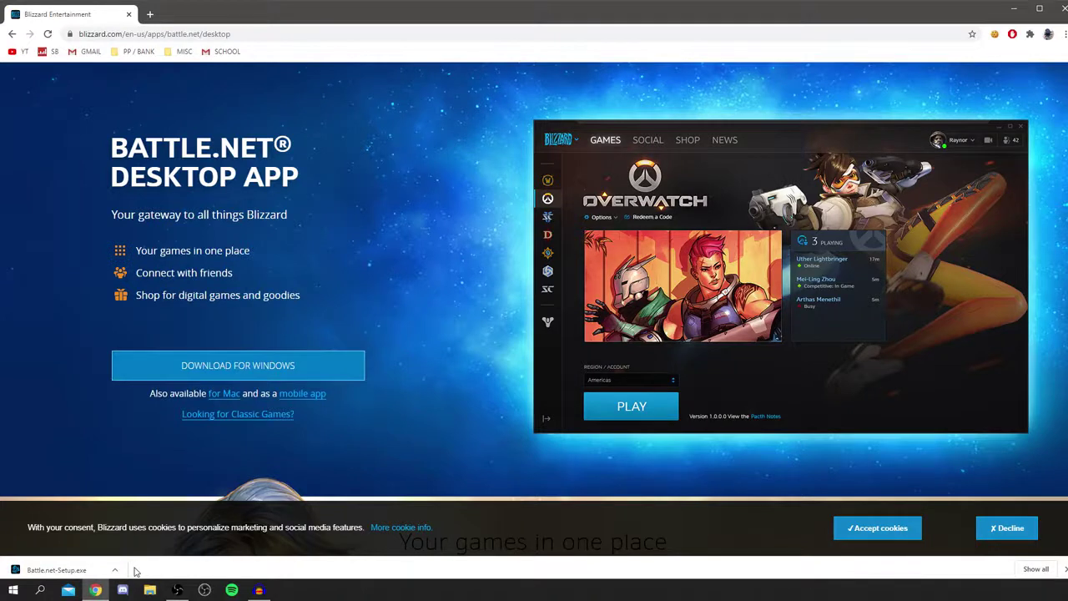
{"action": "left_click", "coordinate": [50, 569]}
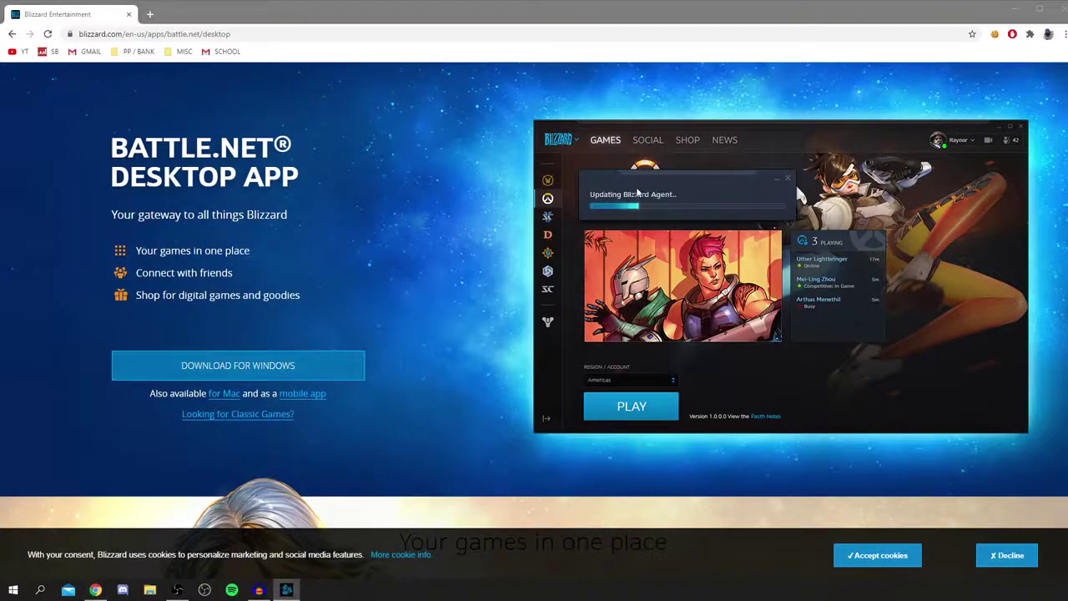
Install Battle.net to D:/fn/Battle.net with launching at computer startup turned off
{"action": "left_click_drag", "start_coordinate": [638, 191], "coordinate": [568, 259]}
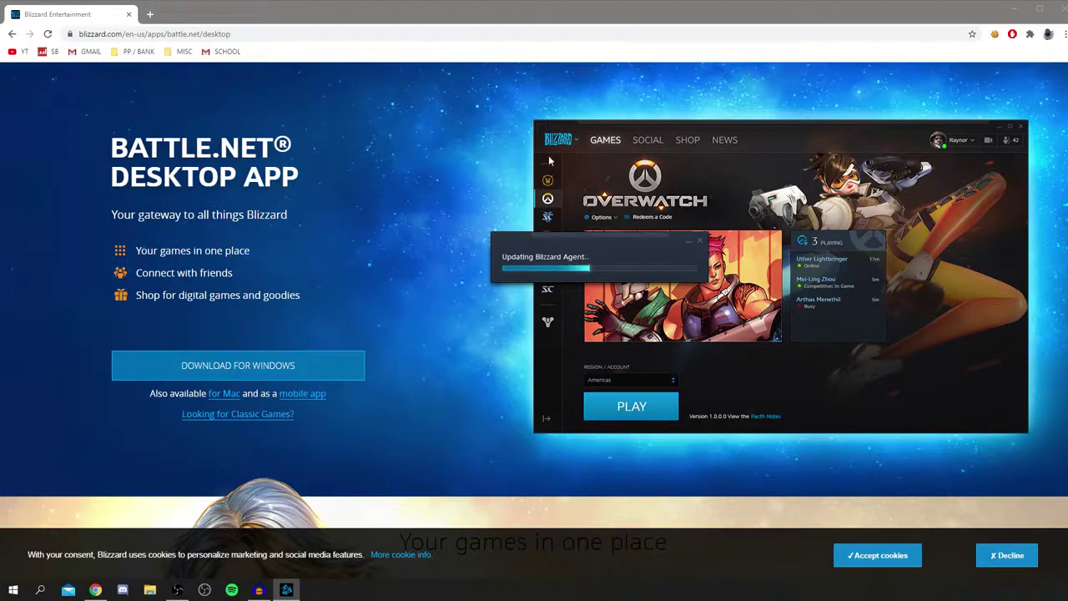
{"action": "left_click_drag", "start_coordinate": [598, 245], "coordinate": [602, 250]}
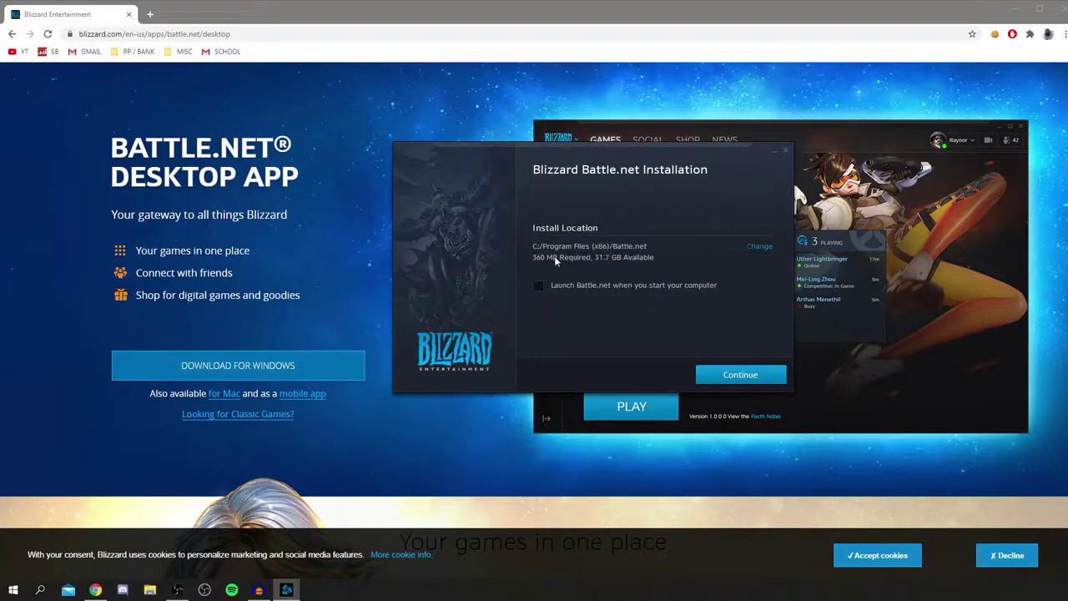
{"action": "left_click", "coordinate": [758, 246]}
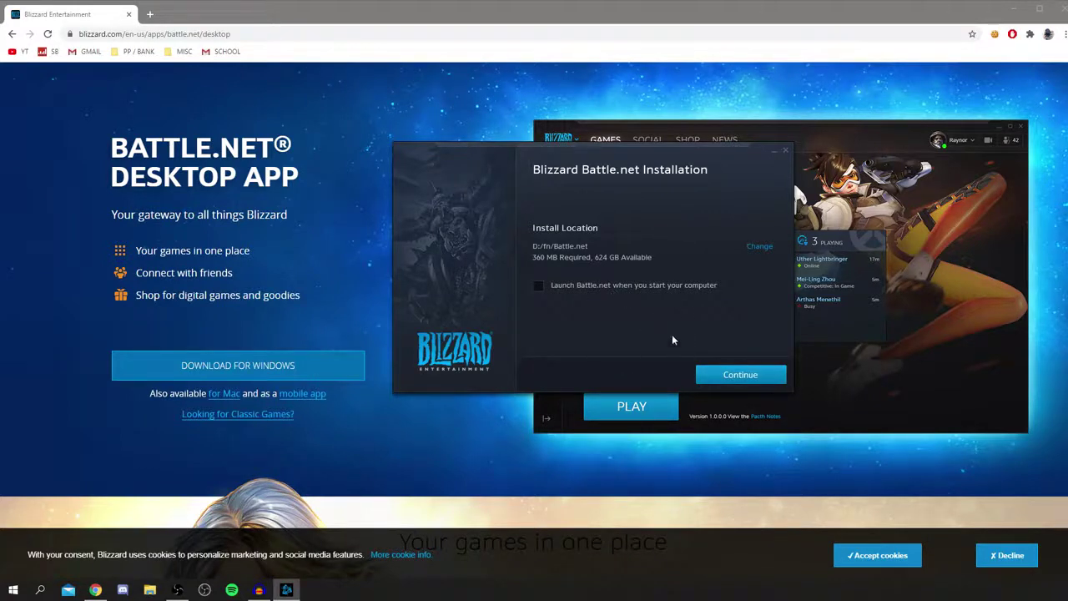
{"action": "left_click", "coordinate": [539, 285]}
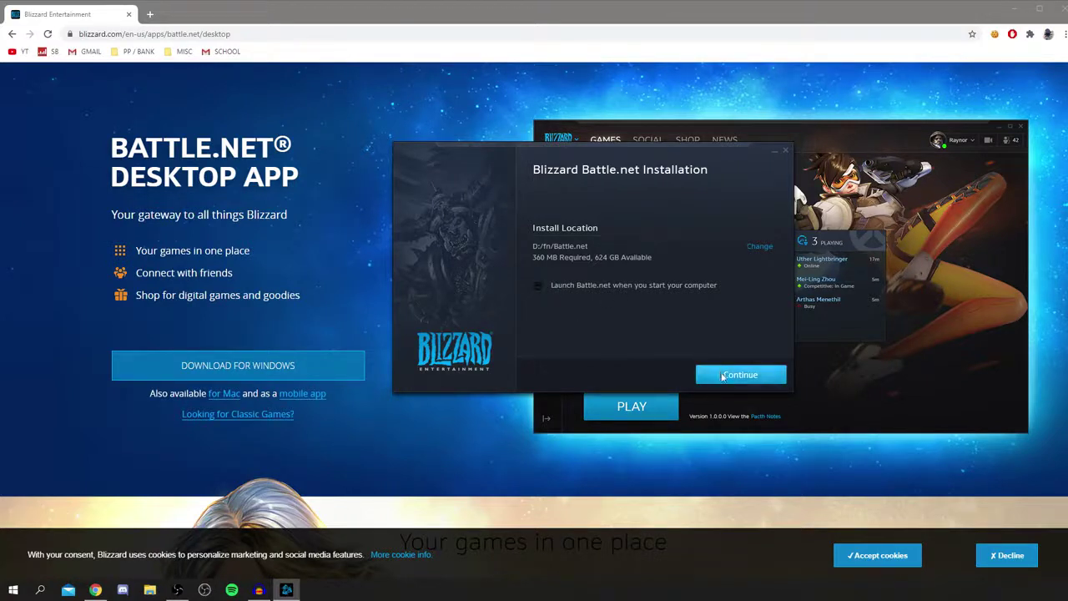
{"action": "left_click", "coordinate": [721, 375]}
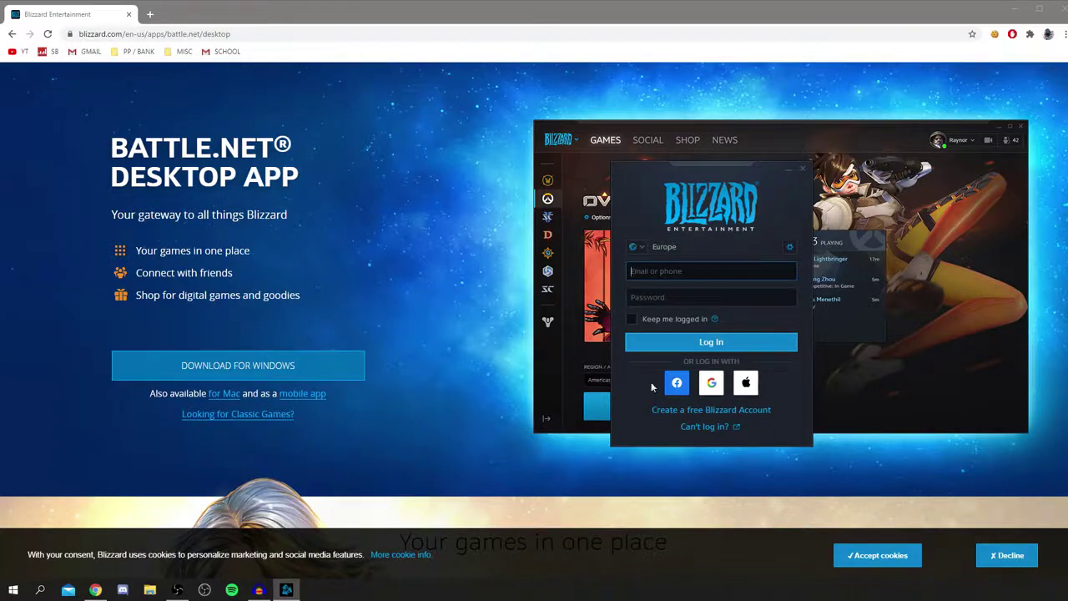
Start creating a free Blizzard account, entering the date of birth and e-mail address and leaving the optional phone number empty
{"action": "left_click", "coordinate": [685, 410]}
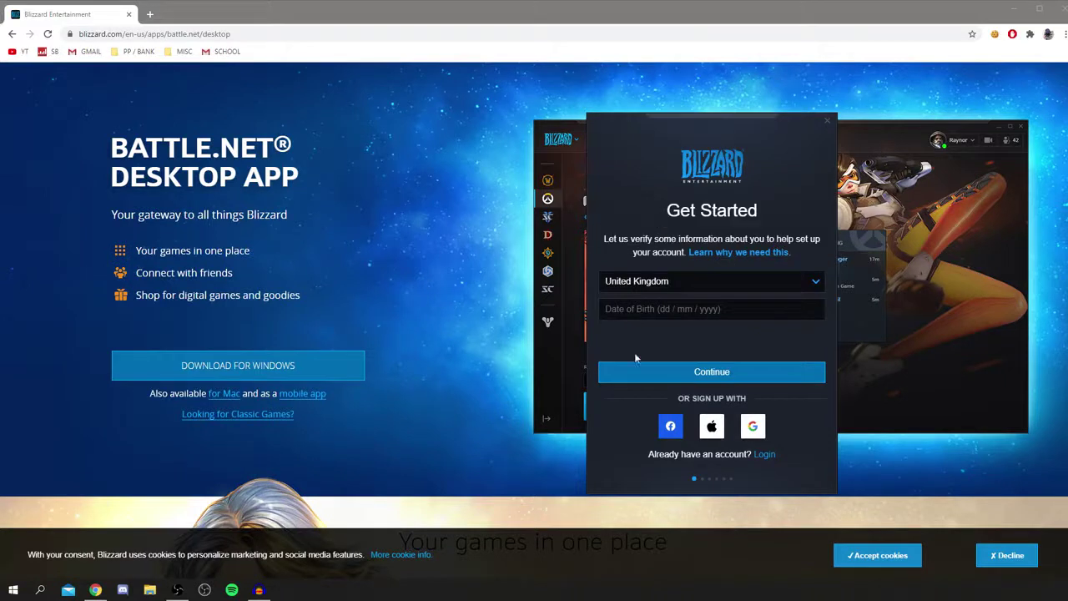
{"action": "left_click", "coordinate": [643, 309]}
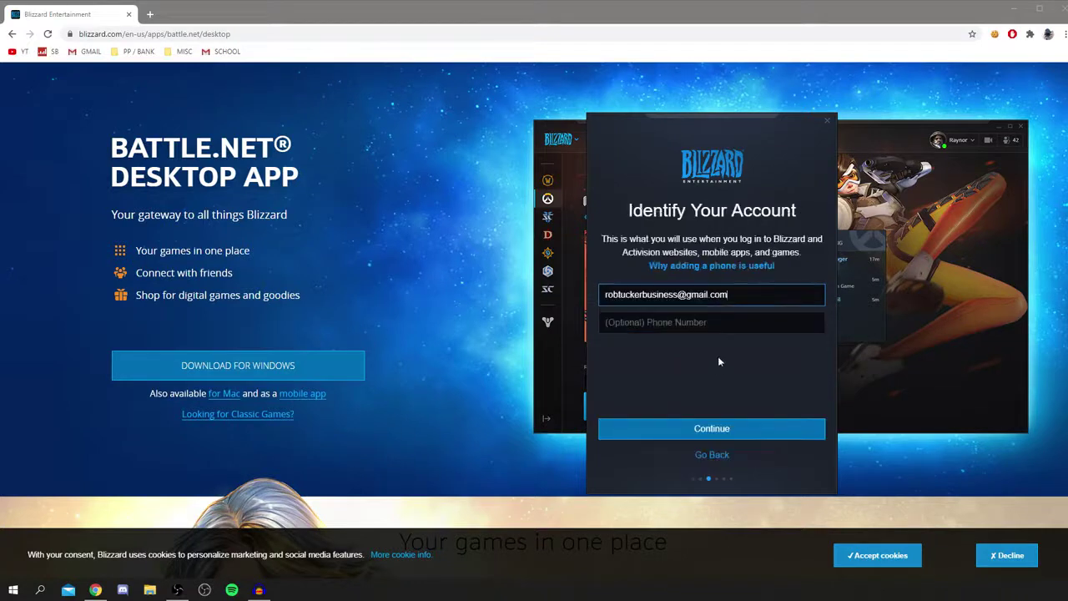
{"action": "left_click", "coordinate": [722, 430]}
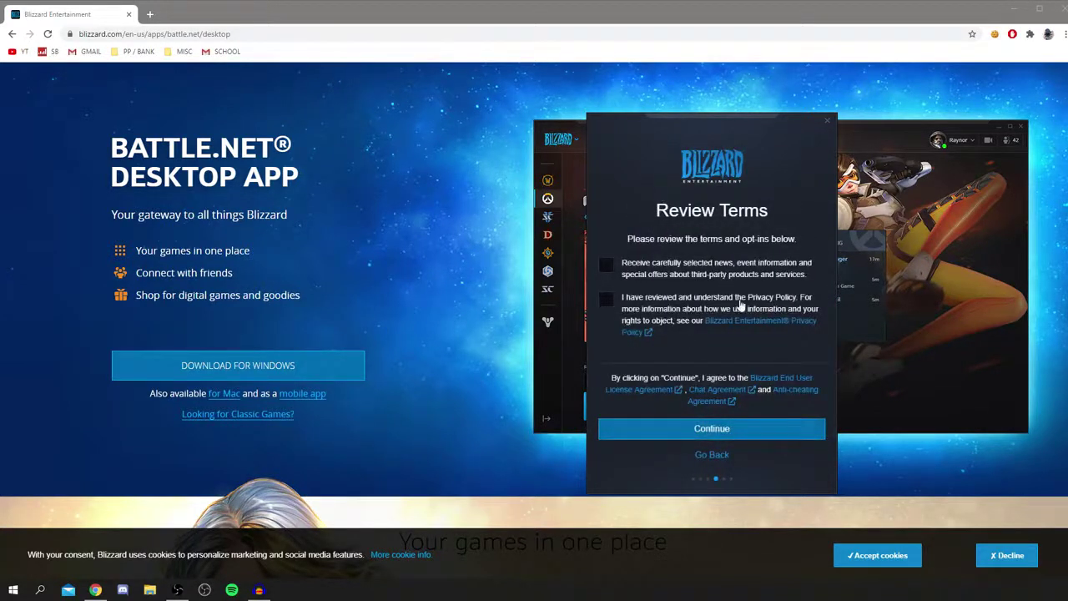
Confirm having reviewed the Privacy Policy, continue without the third-party offers opt-in, and start the verification puzzle
{"action": "left_click", "coordinate": [675, 320]}
{"action": "left_click", "coordinate": [679, 431]}
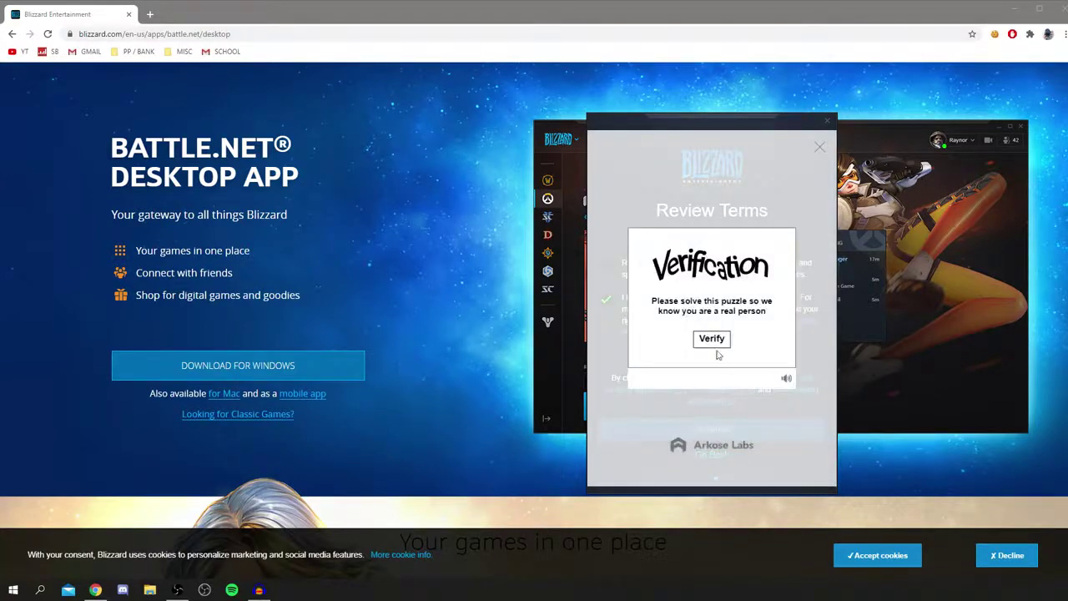
{"action": "left_click", "coordinate": [713, 344]}
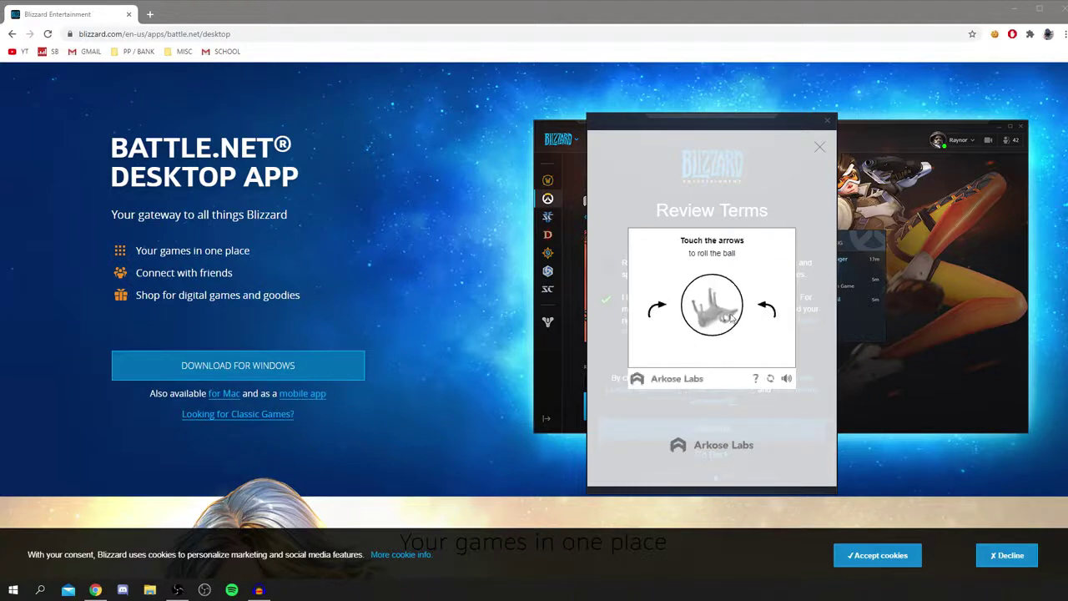
Solve the verification puzzle by rotating each animal image until it is the correct way up and submitting it
{"action": "left_click", "coordinate": [760, 313]}
{"action": "left_click", "coordinate": [763, 312]}
{"action": "left_click", "coordinate": [668, 312]}
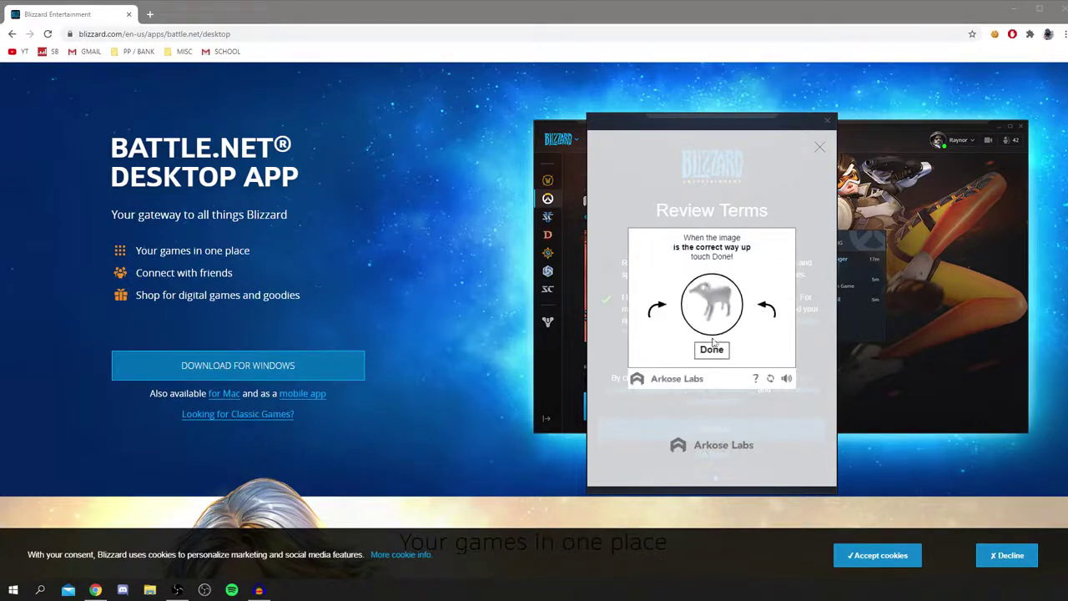
{"action": "left_click", "coordinate": [712, 353]}
{"action": "left_click", "coordinate": [759, 321]}
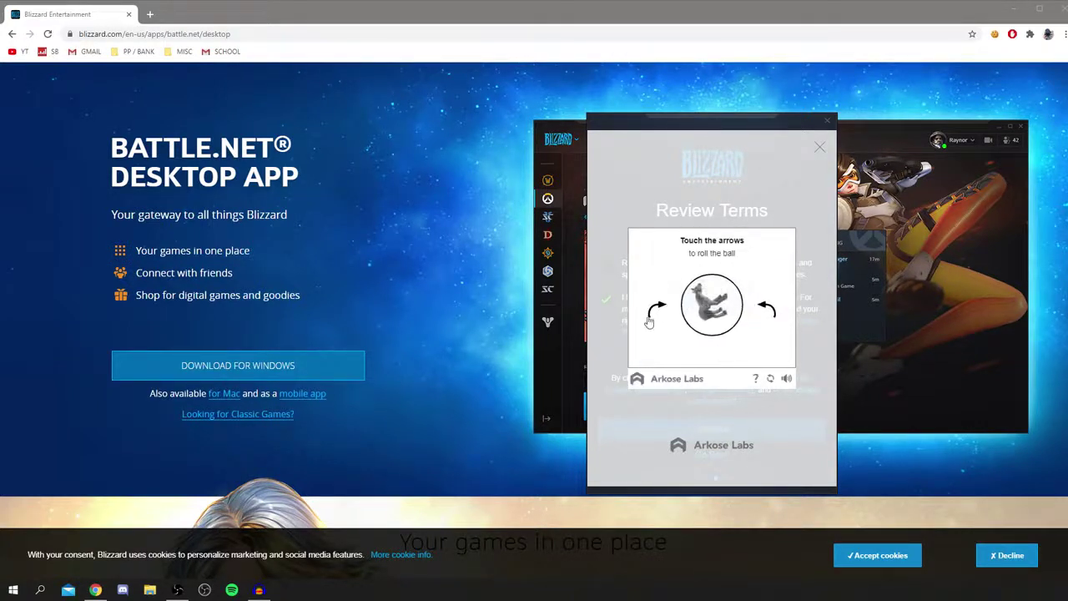
{"action": "left_click", "coordinate": [649, 316]}
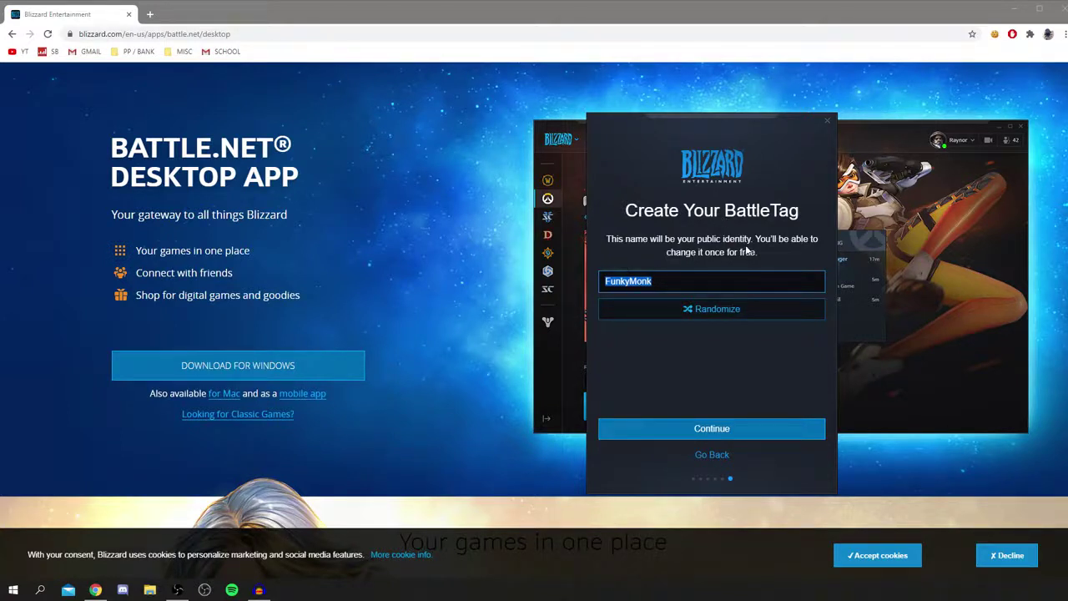
Create the BattleTag TutorialTuck to finish the account setup, and dismiss the Scan For Games window
{"action": "type", "text": "TutorialTucker"}
{"action": "key", "text": "BackSpace"}
{"action": "key", "text": "BackSpace"}
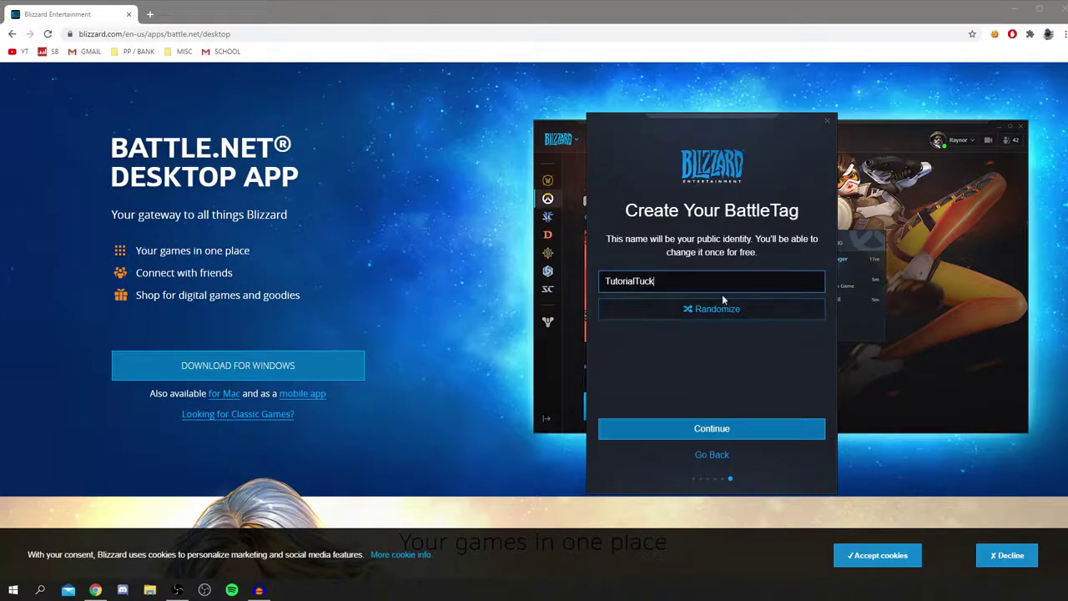
{"action": "left_click", "coordinate": [743, 429]}
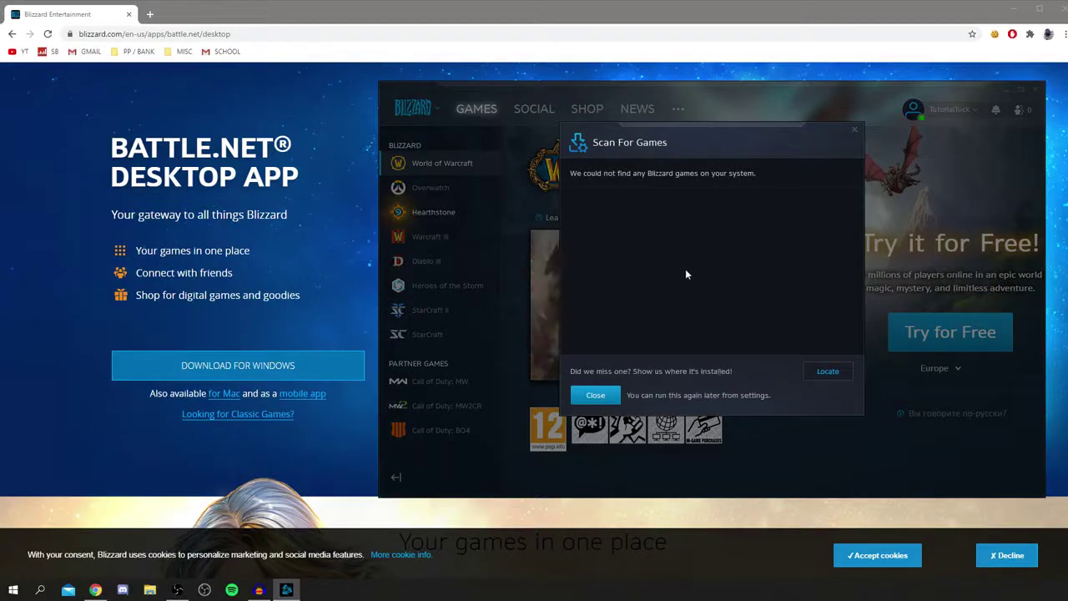
{"action": "left_click", "coordinate": [596, 397]}
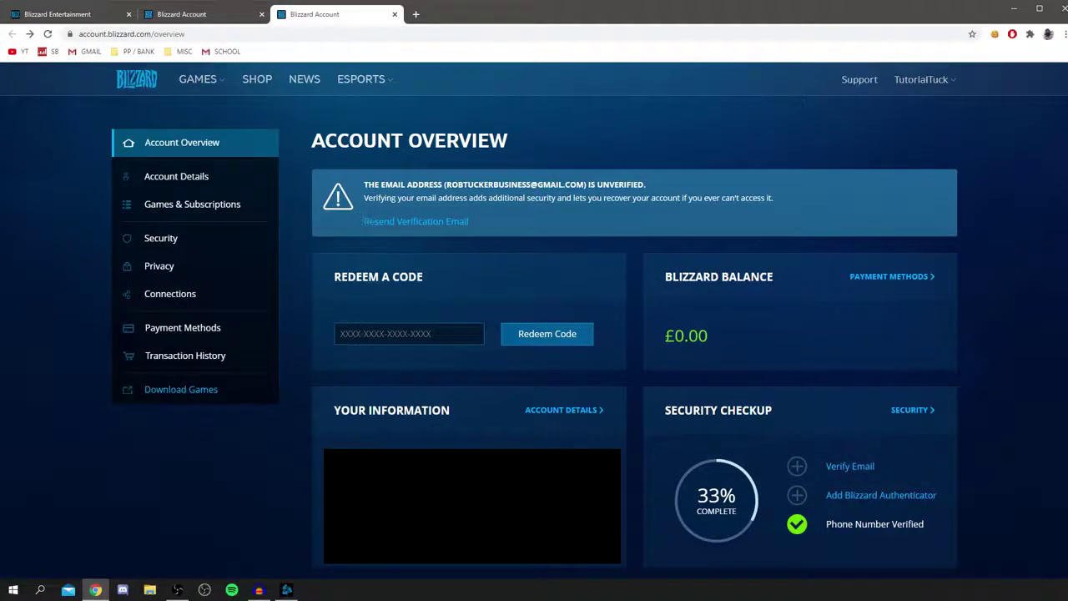
Switch to the Battle.net app and start installing Call of Duty: Modern Warfare with the D:\fn folder as its install location
{"action": "left_click", "coordinate": [287, 590]}
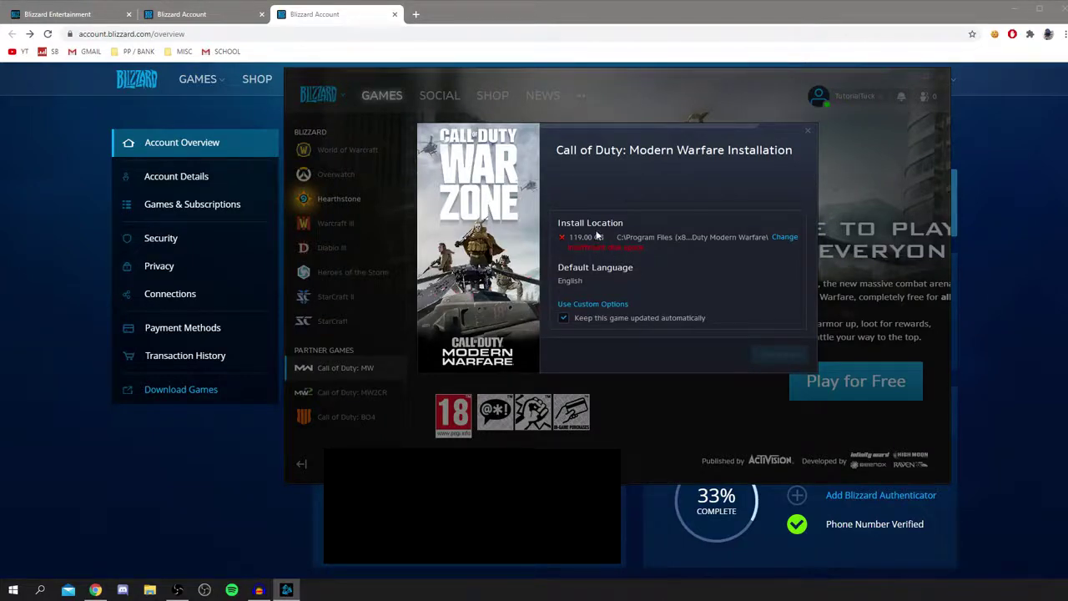
{"action": "left_click", "coordinate": [782, 238]}
{"action": "left_click", "coordinate": [456, 244]}
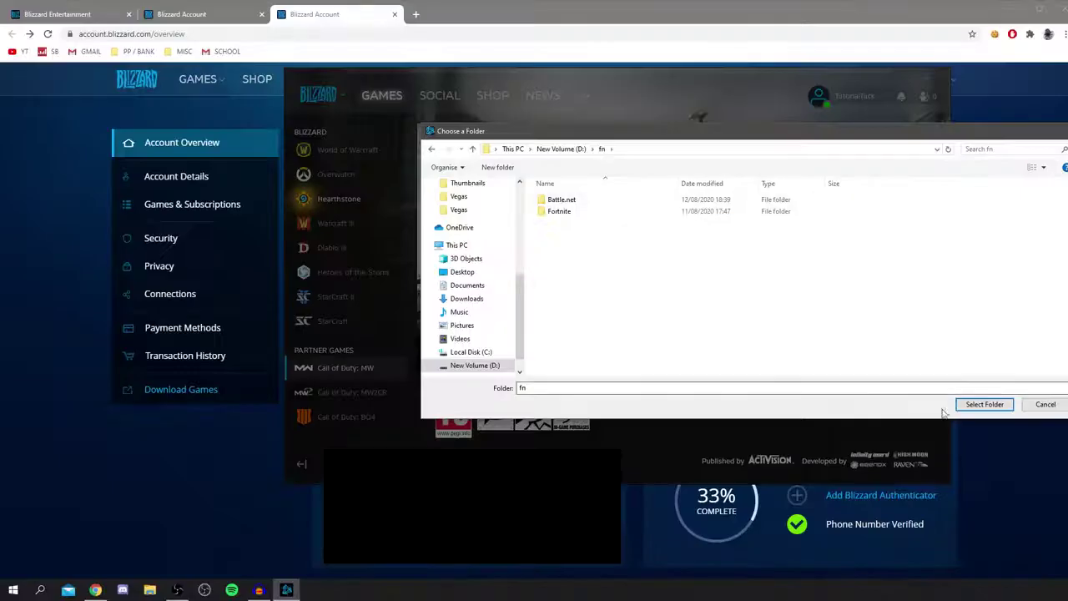
{"action": "left_click", "coordinate": [984, 404]}
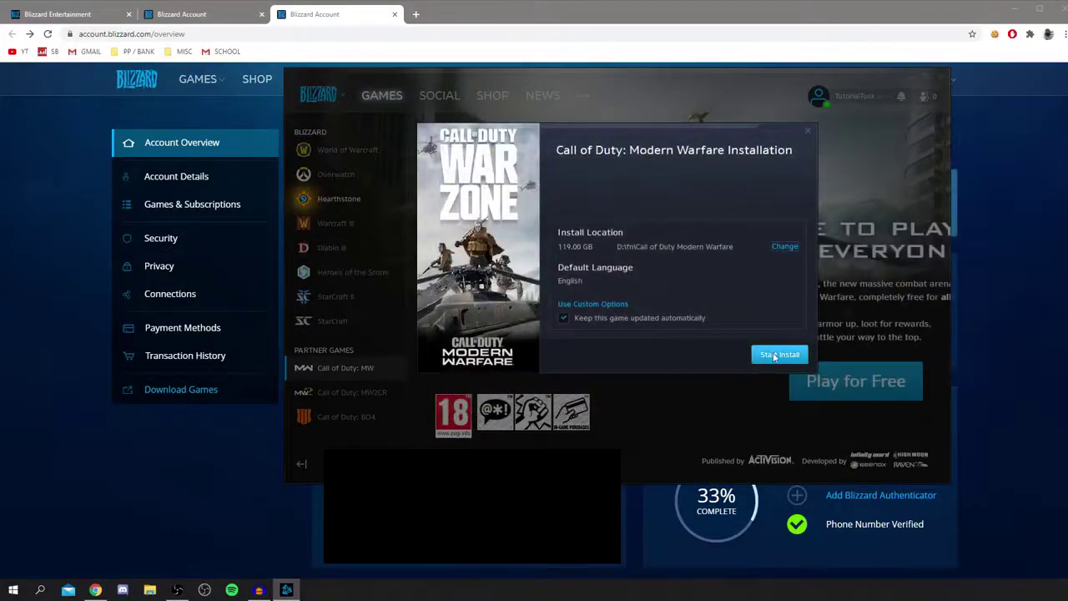
{"action": "left_click", "coordinate": [774, 356]}
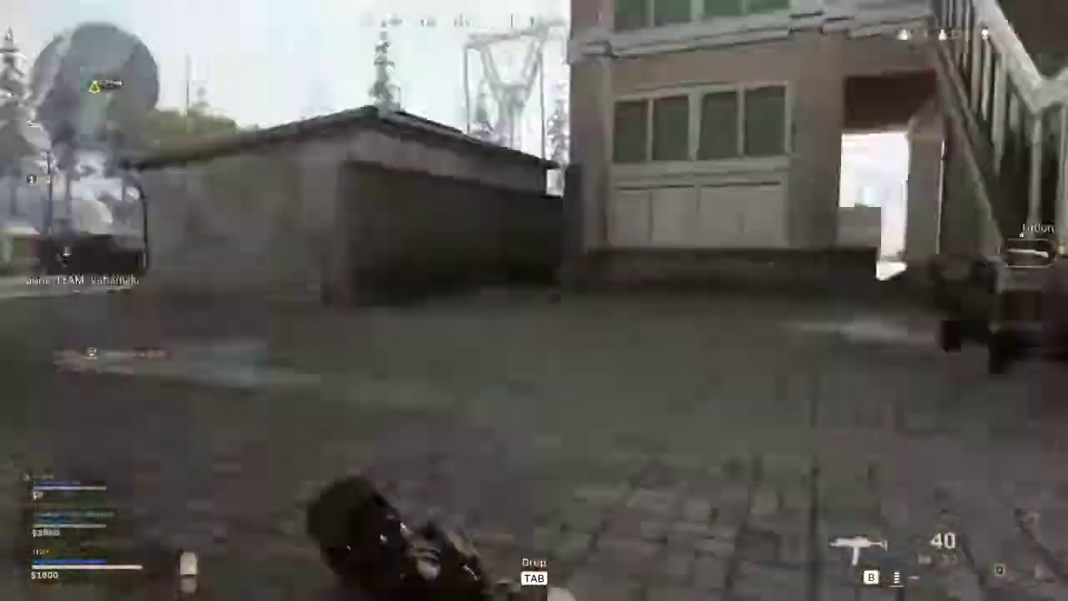
{"action": "key", "text": "w"}
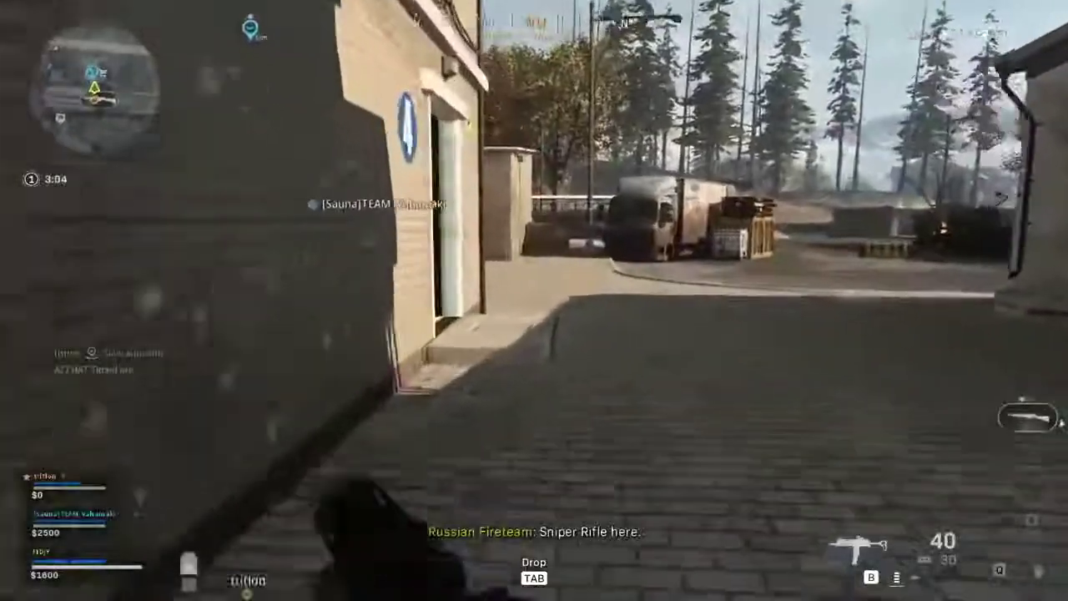
{"action": "key", "text": "w"}
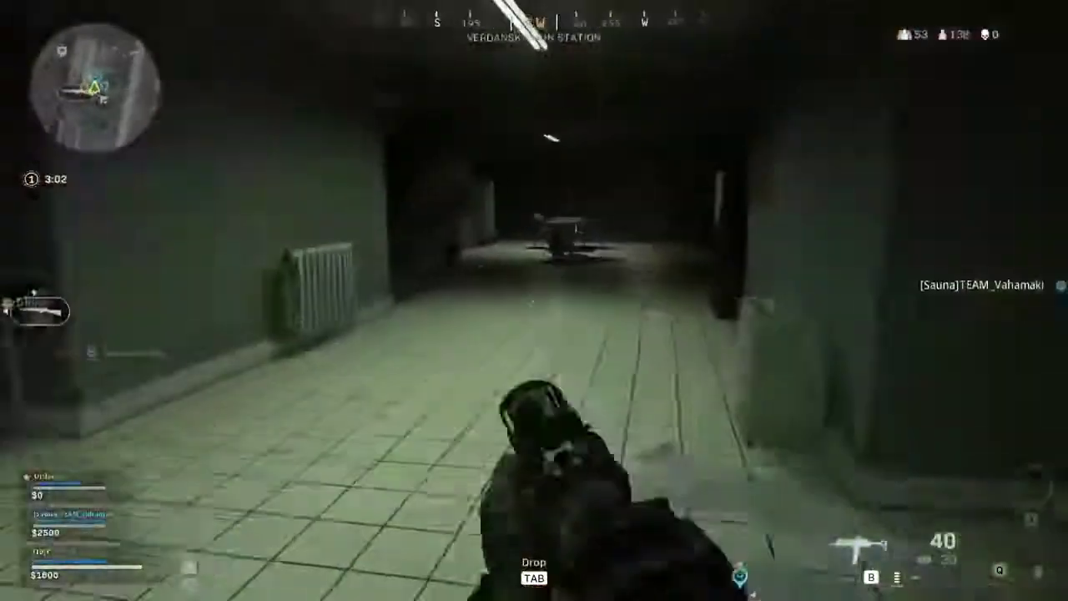
{"action": "key", "text": "w"}
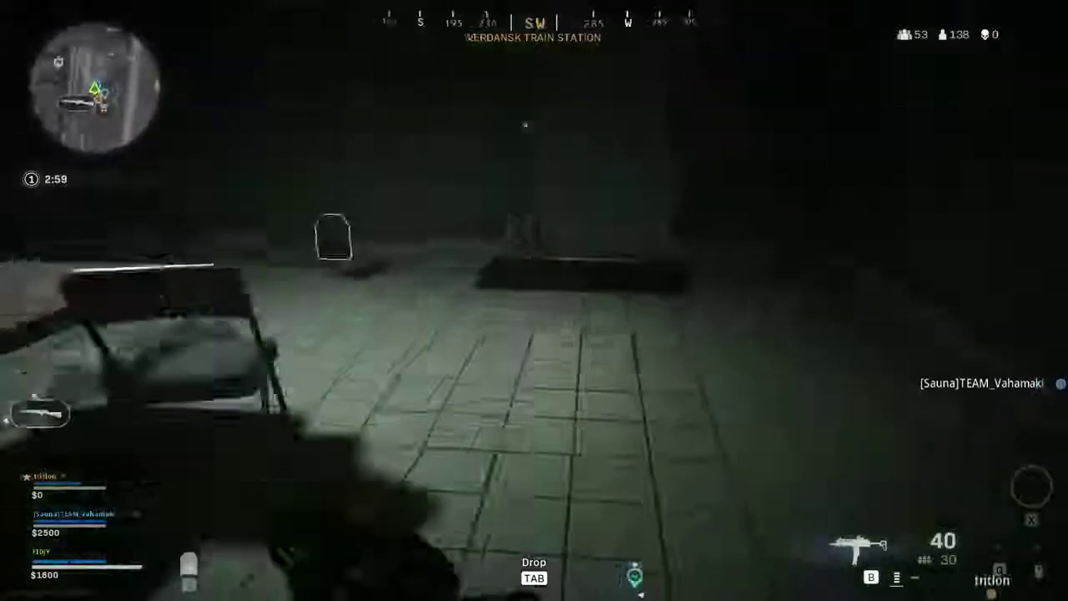
{"action": "key", "text": "w"}
{"action": "key", "text": "4"}
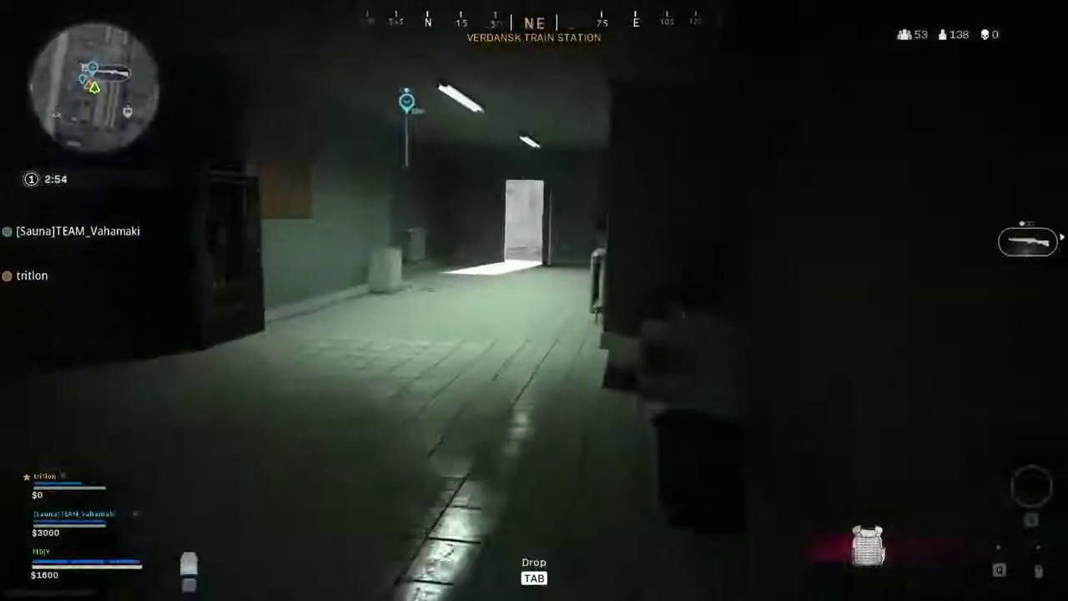
{"action": "key", "text": "w"}
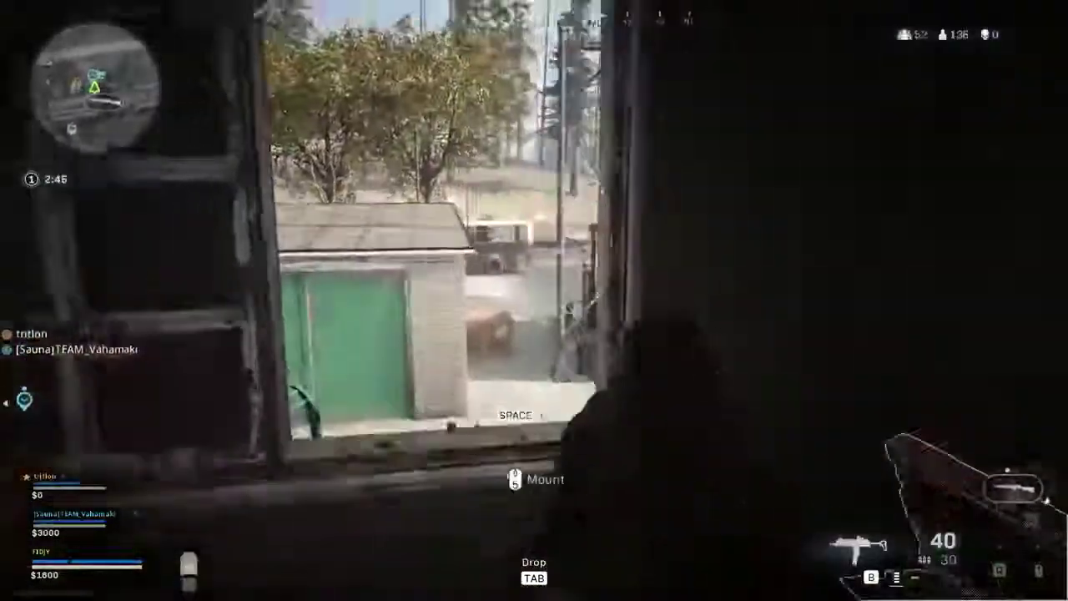
{"action": "key", "text": "w"}
{"action": "key", "text": "2"}
{"action": "key", "text": "f"}
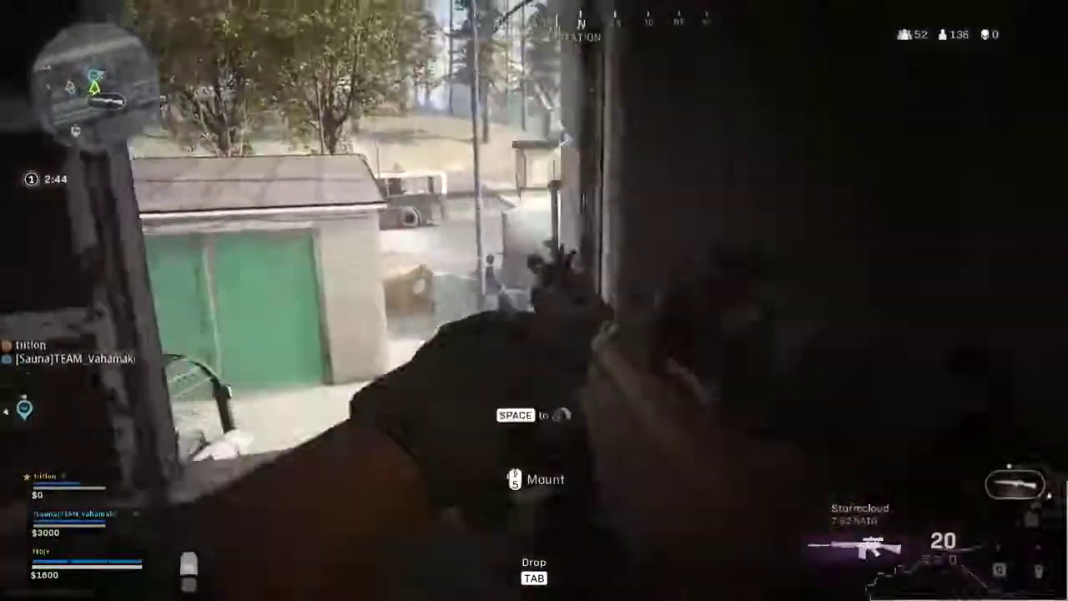
{"action": "key", "text": "space"}
{"action": "key", "text": "w"}
{"action": "key", "text": "1"}
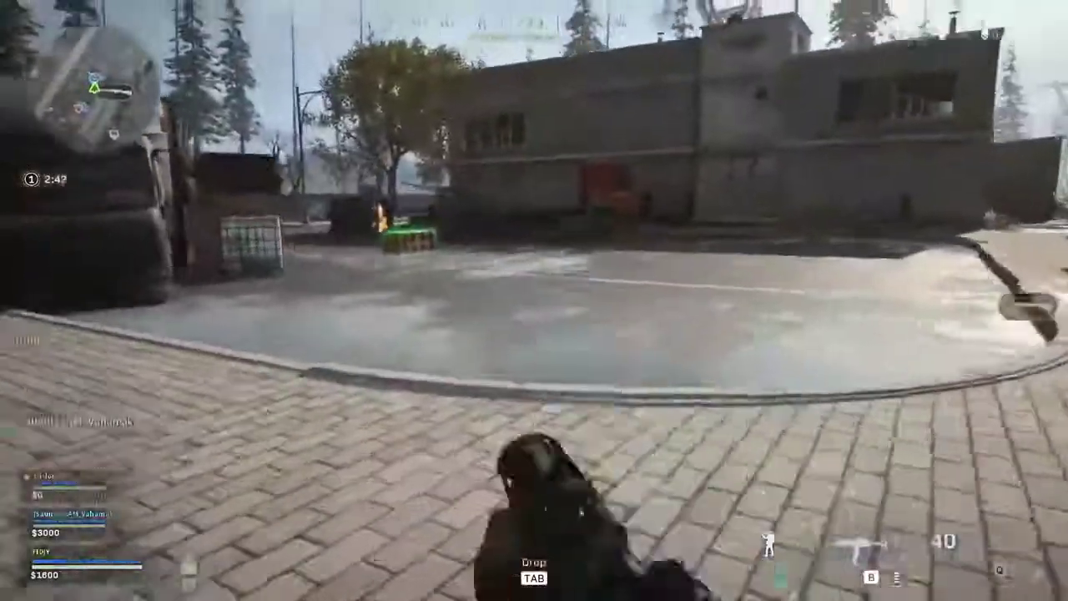
{"action": "key", "text": "w"}
{"action": "key", "text": "shift"}
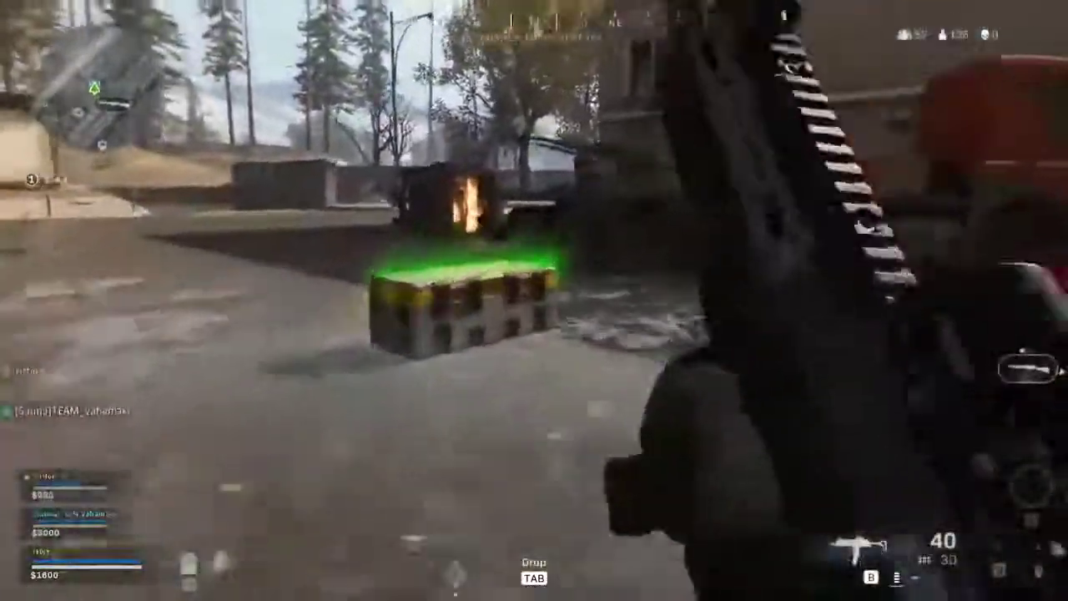
{"action": "key", "text": "f"}
{"action": "key", "text": "Escape"}
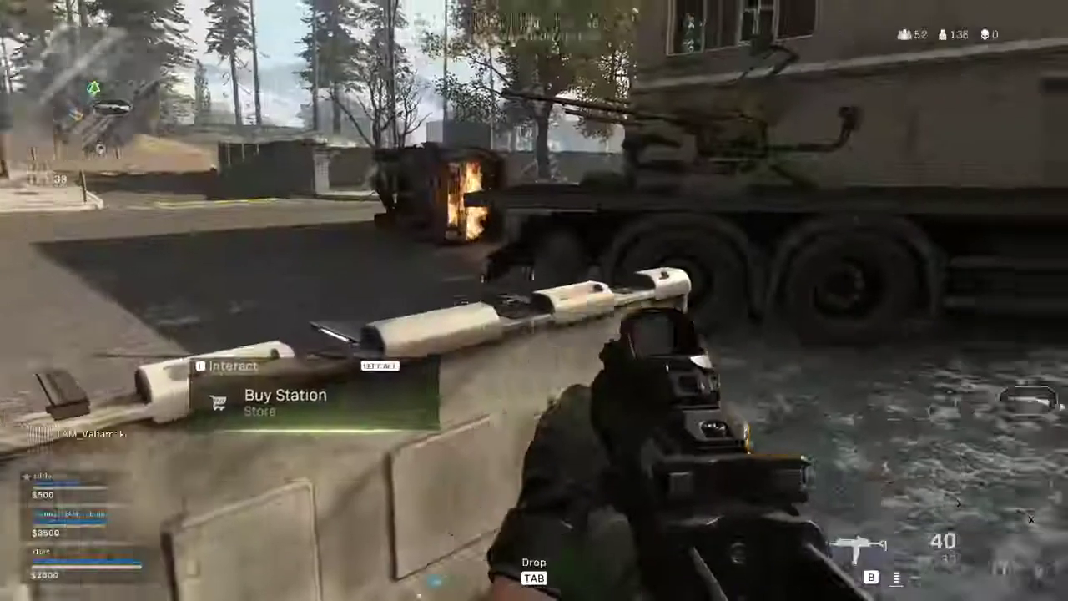
{"action": "key", "text": "w"}
{"action": "key", "text": "shift"}
{"action": "key", "text": "w"}
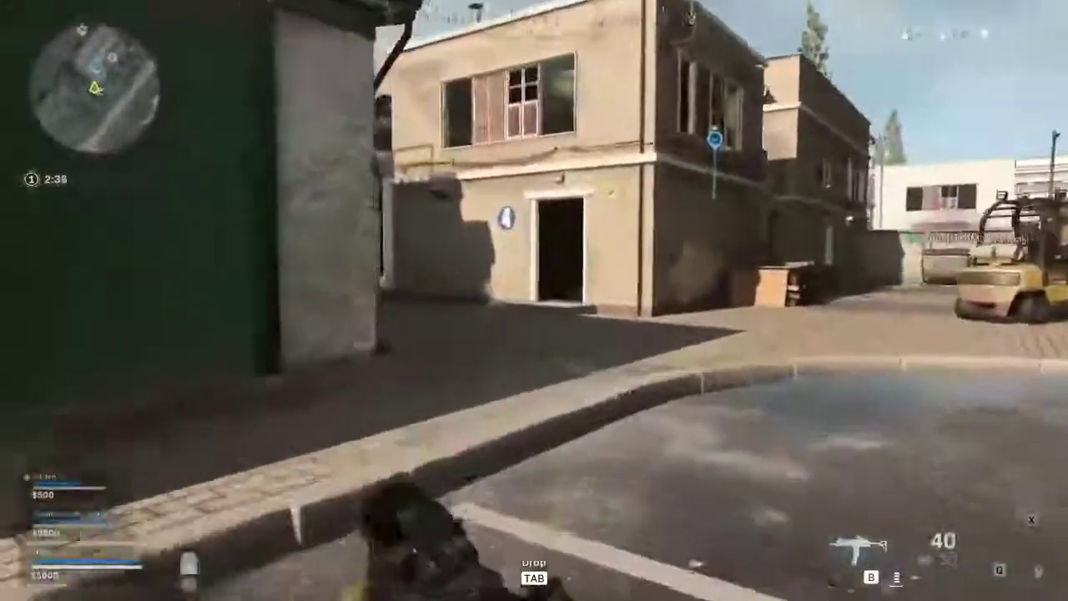
{"action": "key", "text": "shift"}
{"action": "key", "text": "w"}
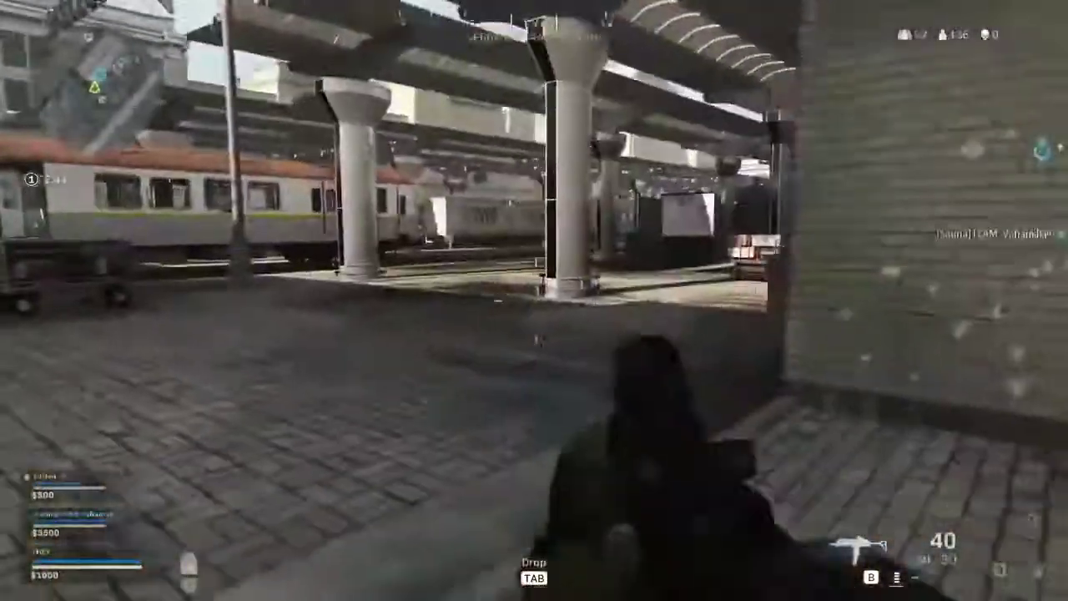
{"action": "key", "text": "w"}
{"action": "key", "text": "shift"}
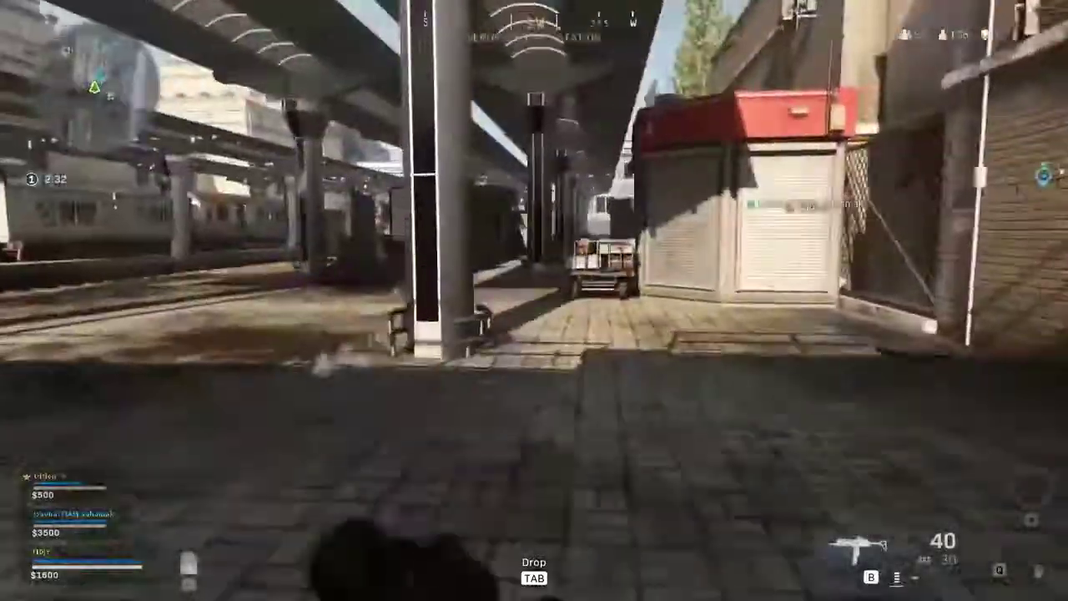
{"action": "key", "text": "w"}
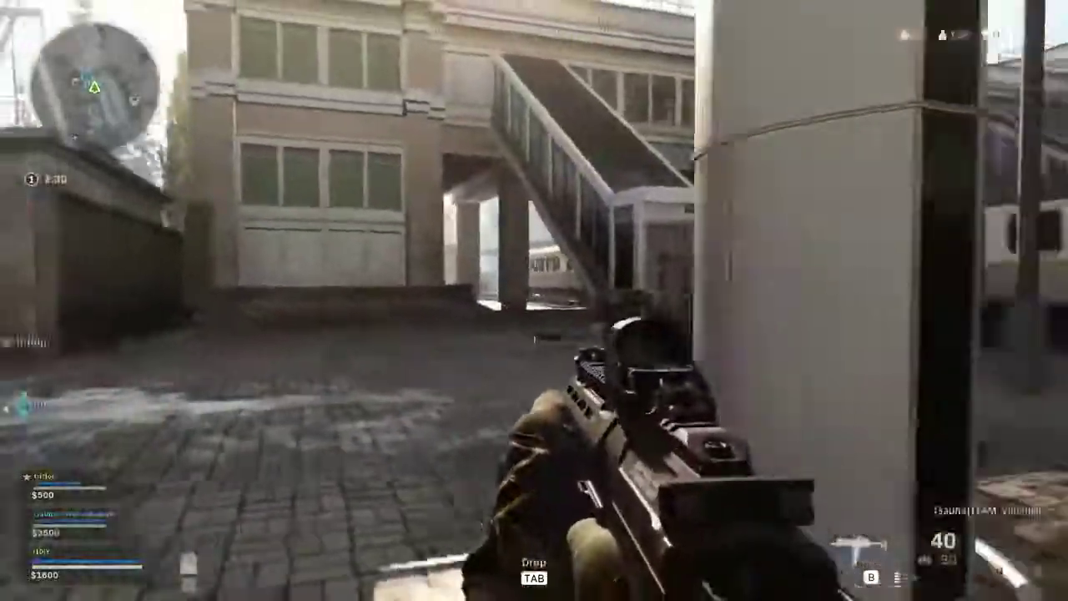
{"action": "key", "text": "w"}
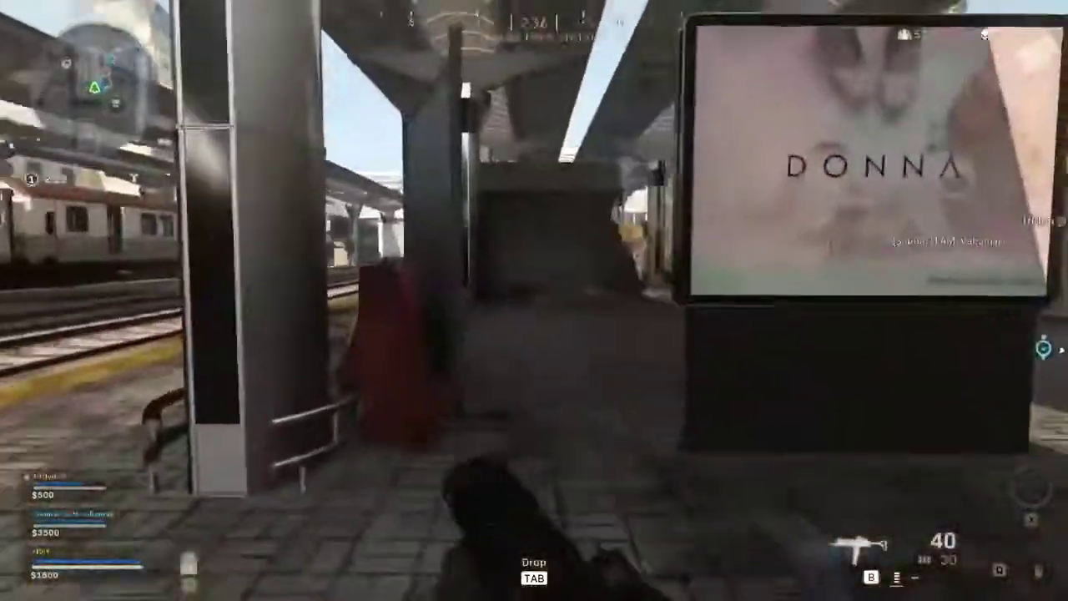
{"action": "key", "text": "w"}
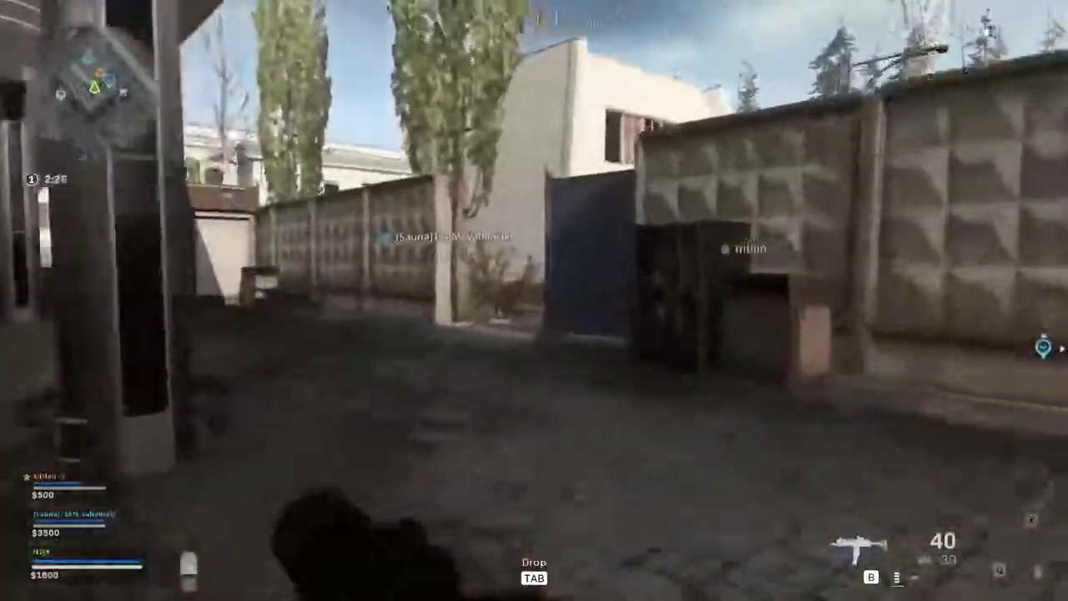
{"action": "key", "text": "w"}
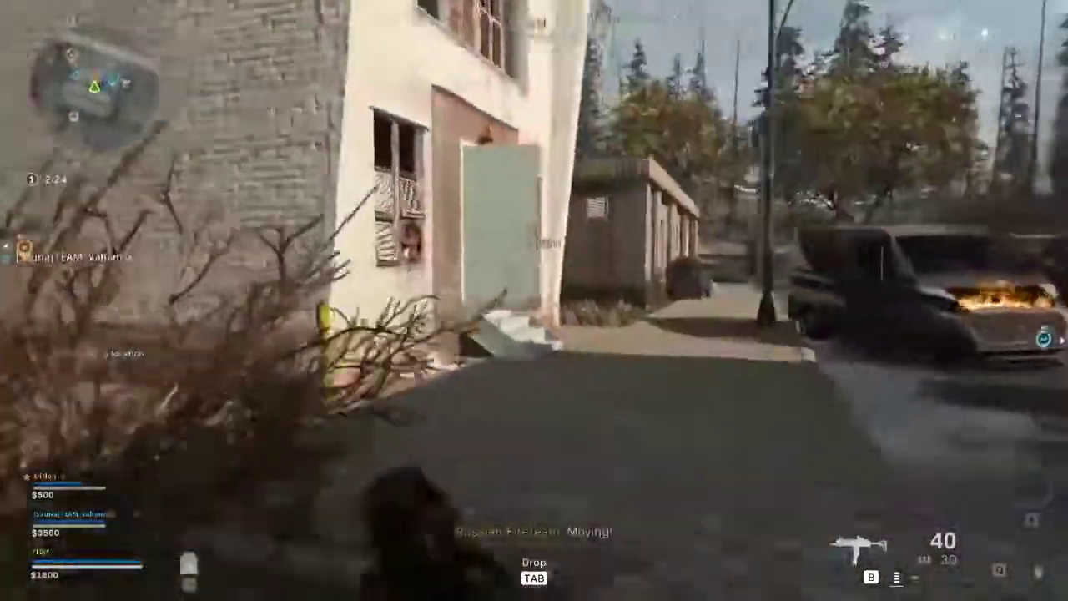